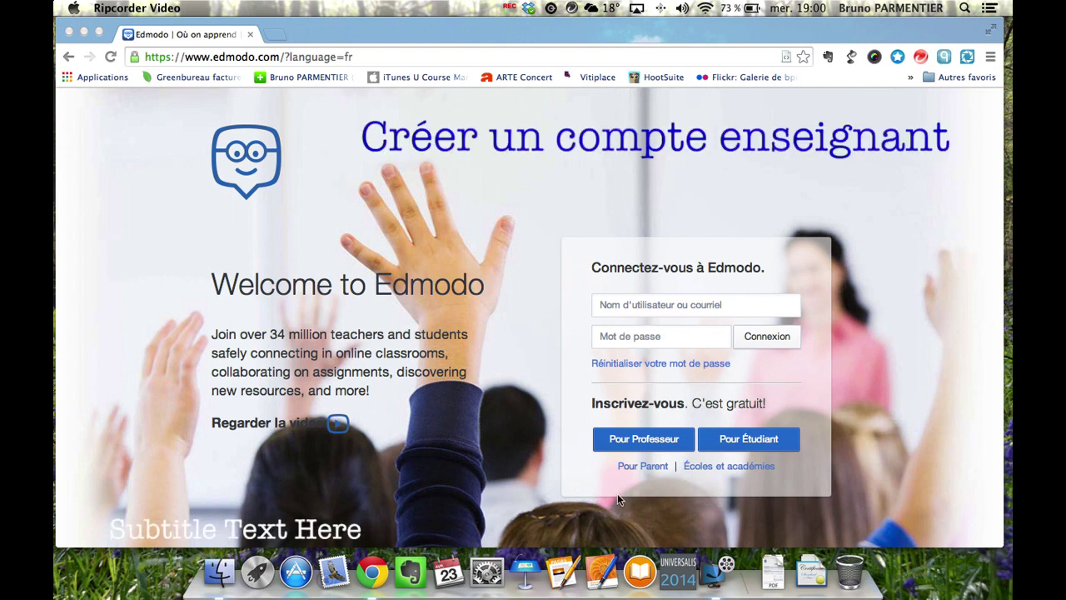
Start a teacher sign-up with title M. and enter the teacher's first and last name.
{"action": "left_click", "coordinate": [641, 439]}
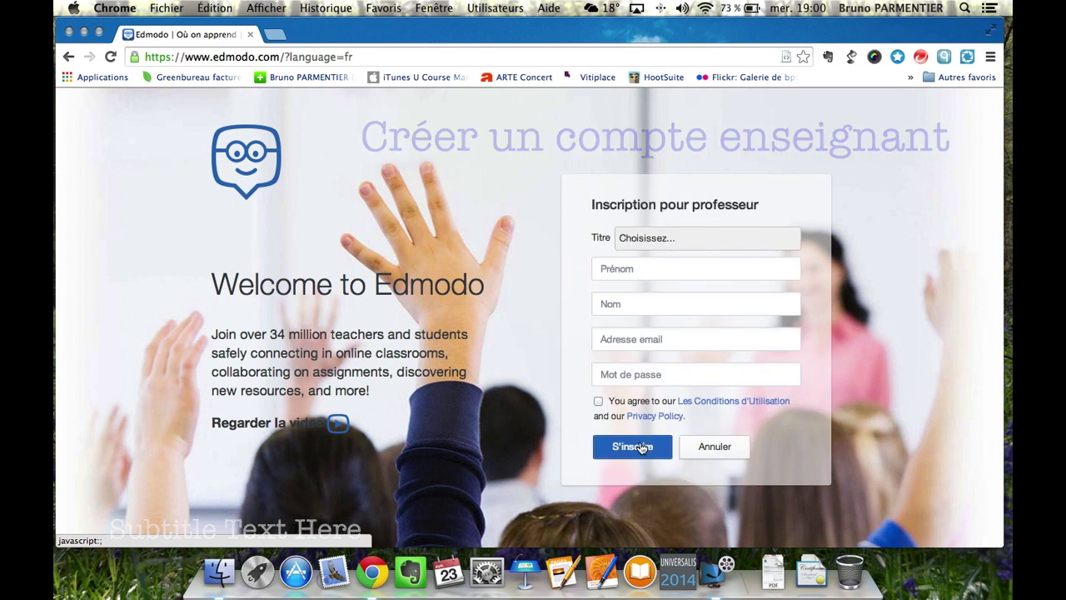
{"action": "left_click", "coordinate": [689, 242]}
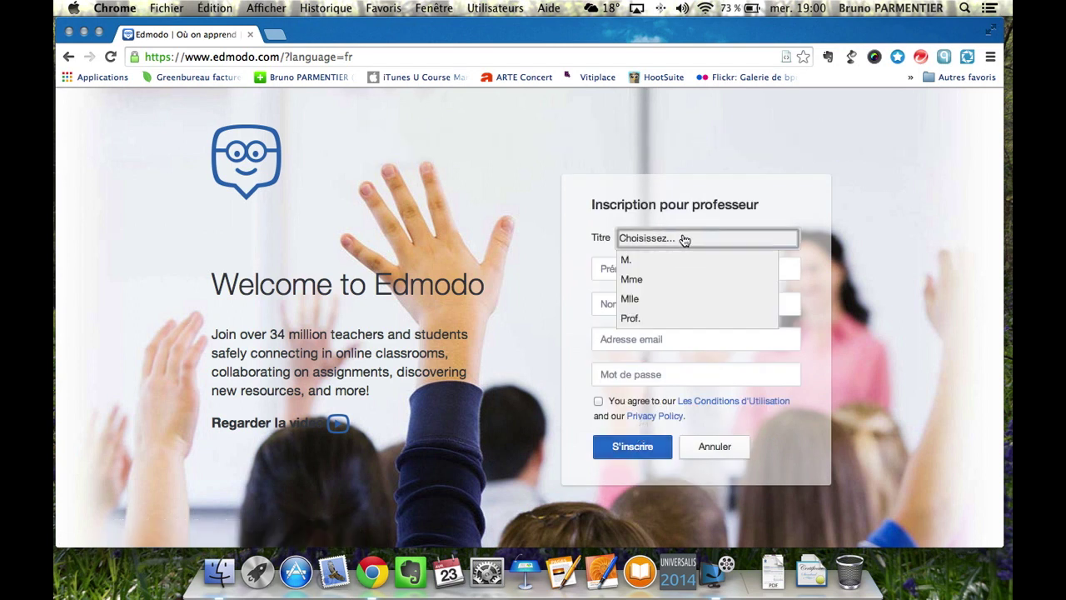
{"action": "left_click", "coordinate": [632, 265]}
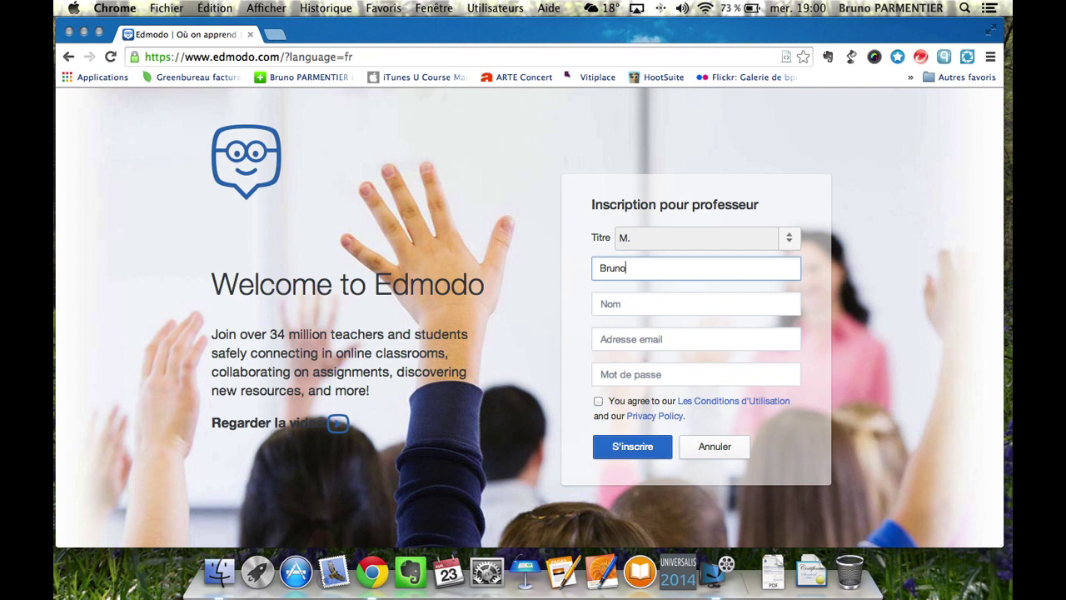
{"action": "key", "text": "Tab"}
Enter the teacher's e-mail and a password, accept the terms, and submit the registration.
{"action": "key", "text": "Tab"}
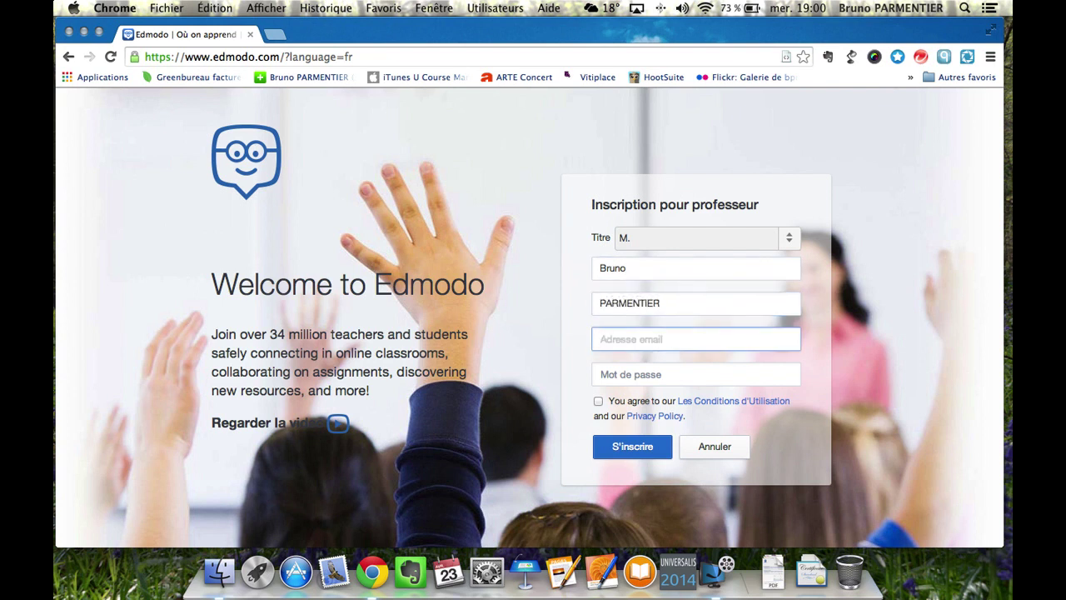
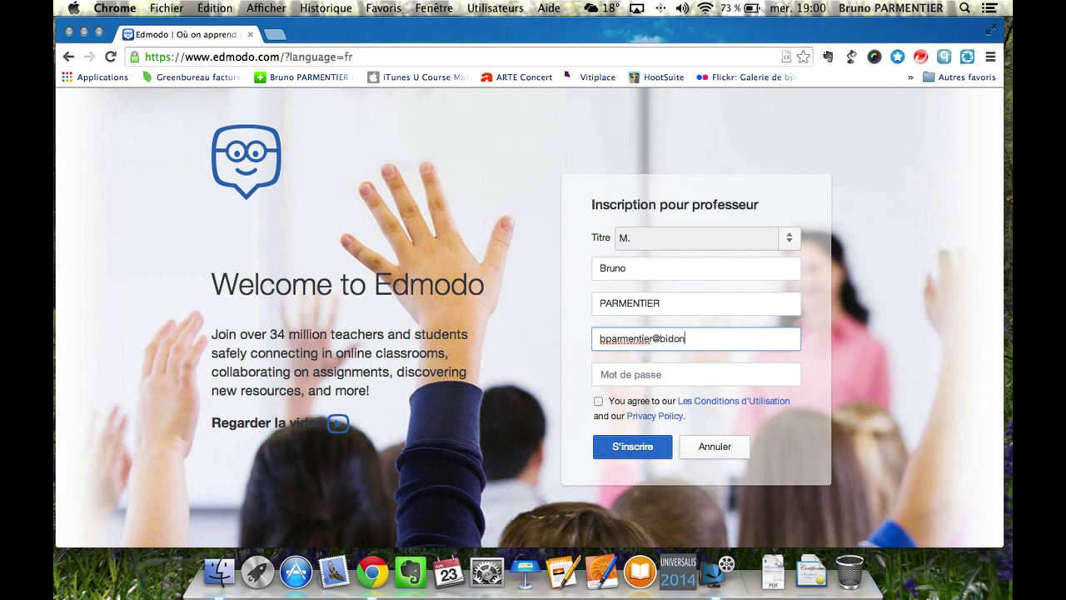
{"action": "left_click", "coordinate": [636, 378]}
{"action": "type", "text": "***"}
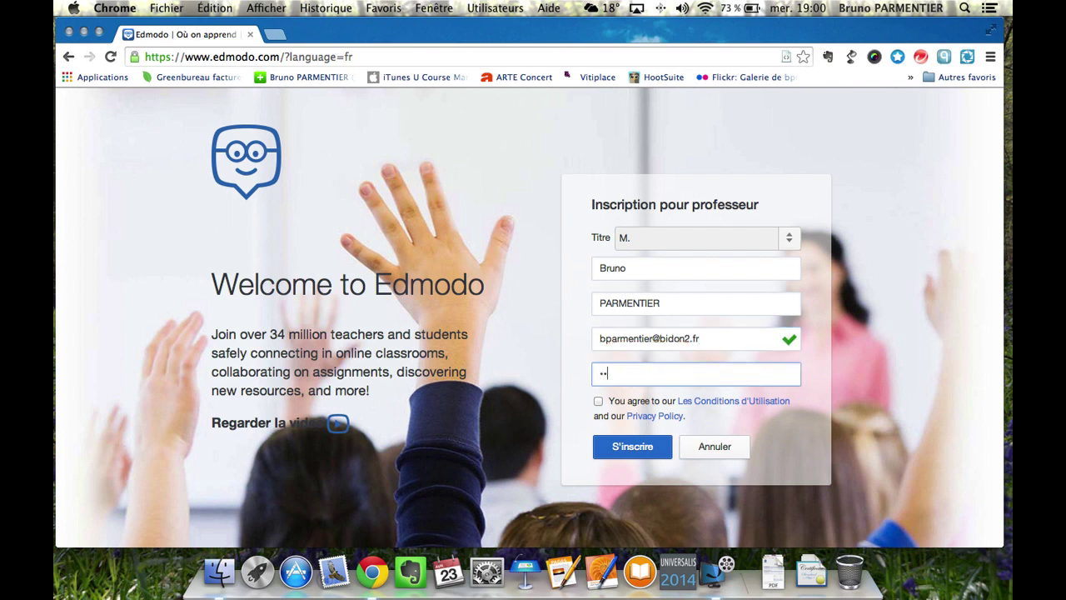
{"action": "type", "text": "***"}
{"action": "left_click", "coordinate": [598, 401]}
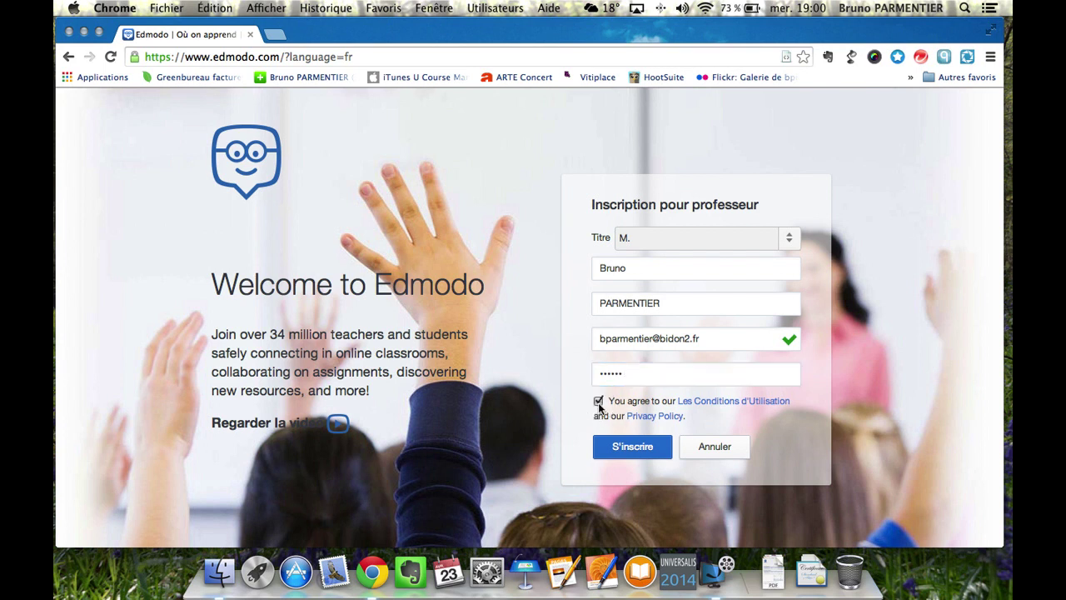
{"action": "left_click", "coordinate": [639, 452]}
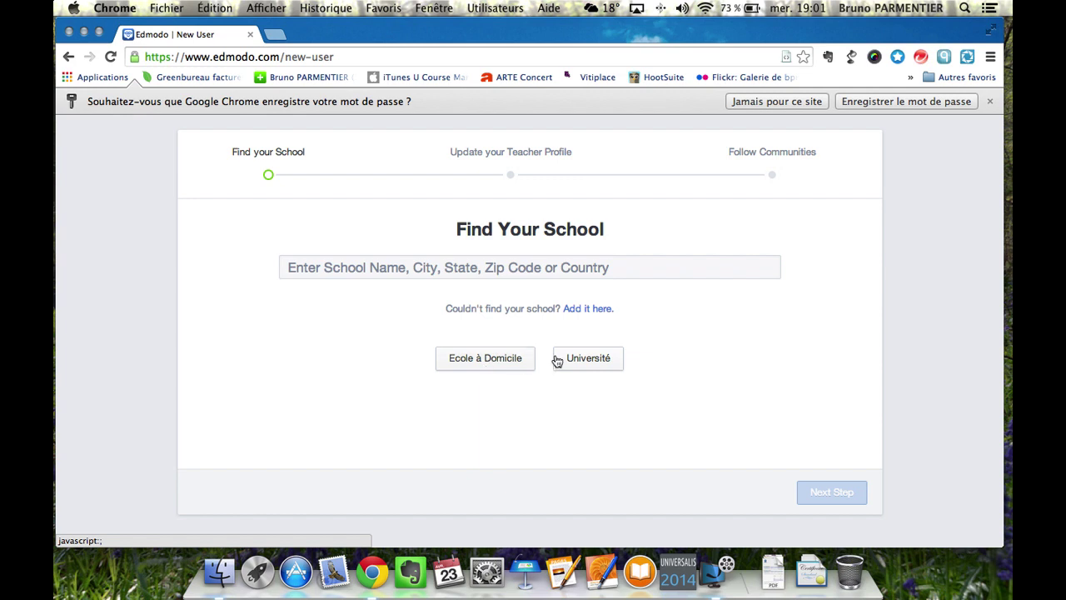
Search schools for 'Ifp', then pick Université as the school and continue.
{"action": "left_click", "coordinate": [618, 269]}
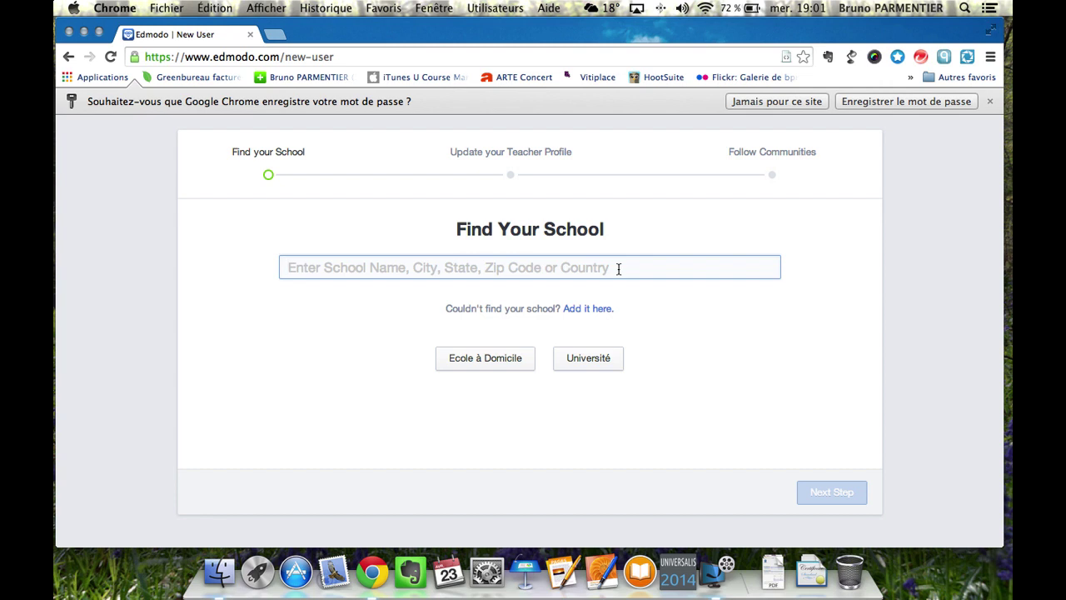
{"action": "type", "text": "Ifp"}
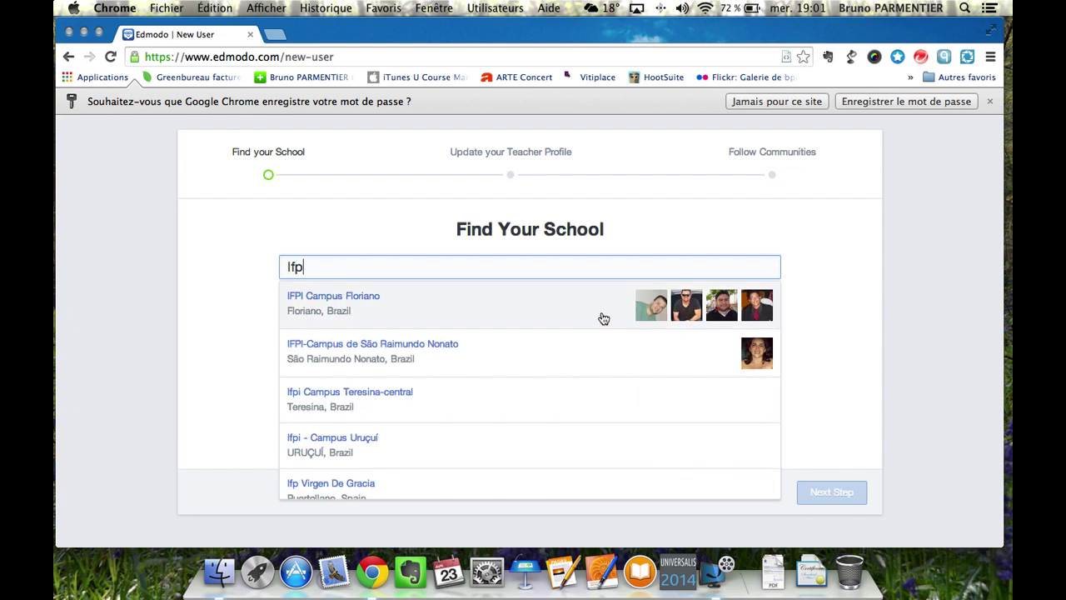
{"action": "scroll", "coordinate": [472, 364], "scroll_direction": "down", "scroll_amount": 2}
{"action": "scroll", "coordinate": [471, 364], "scroll_direction": "down", "scroll_amount": 5}
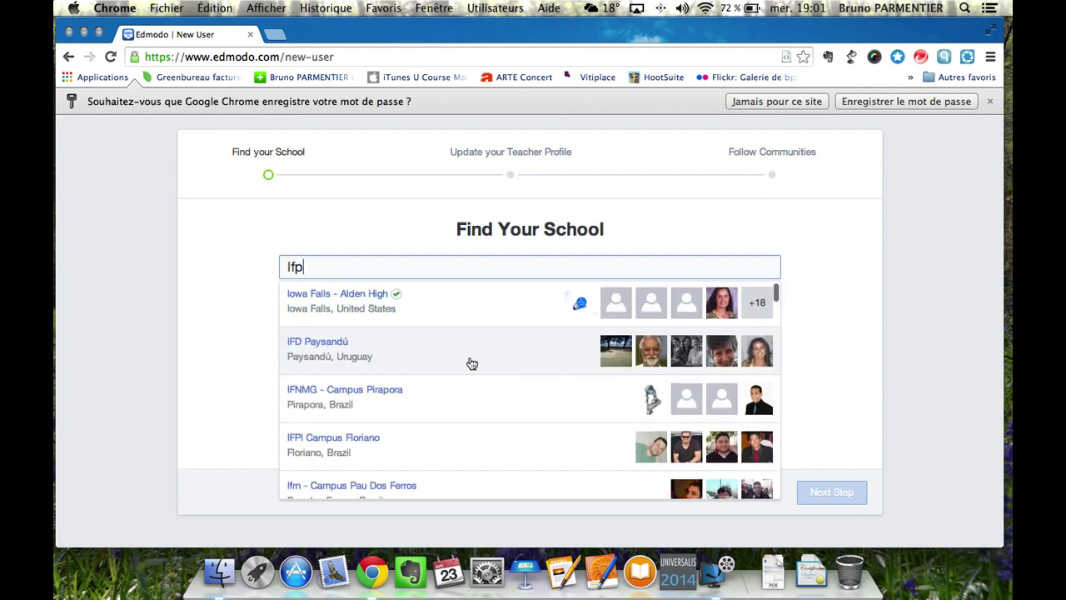
{"action": "scroll", "coordinate": [471, 364], "scroll_direction": "down", "scroll_amount": 2}
{"action": "left_click", "coordinate": [333, 219]}
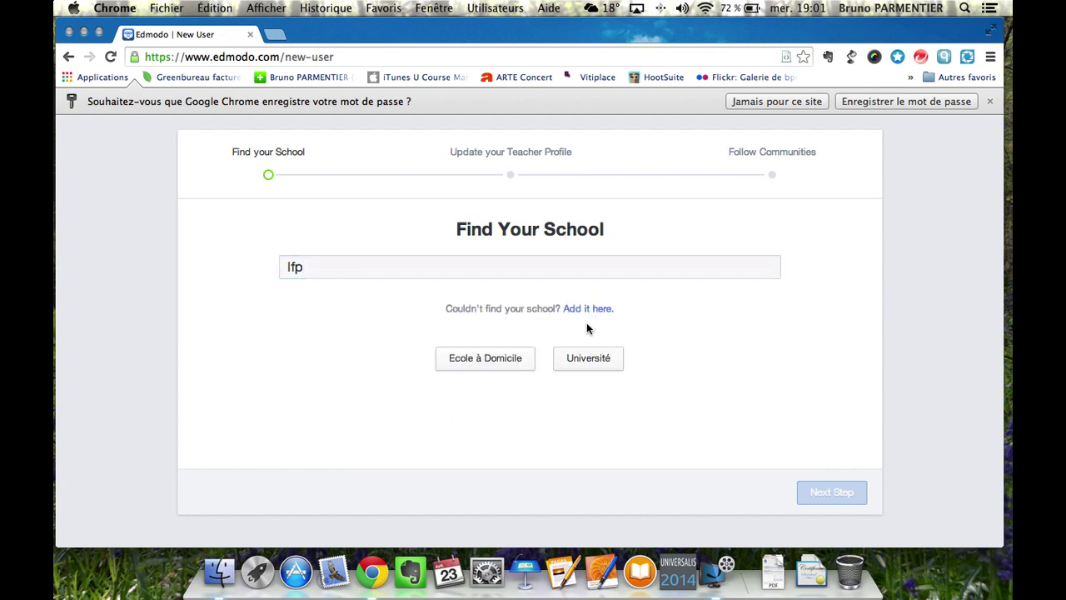
{"action": "left_click", "coordinate": [587, 308]}
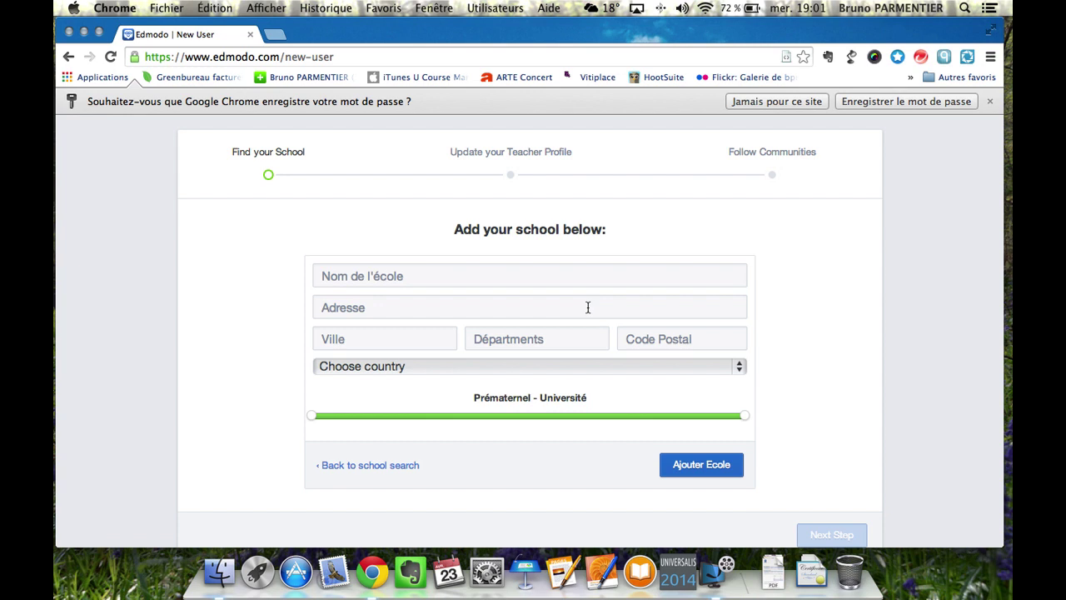
{"action": "left_click", "coordinate": [380, 467]}
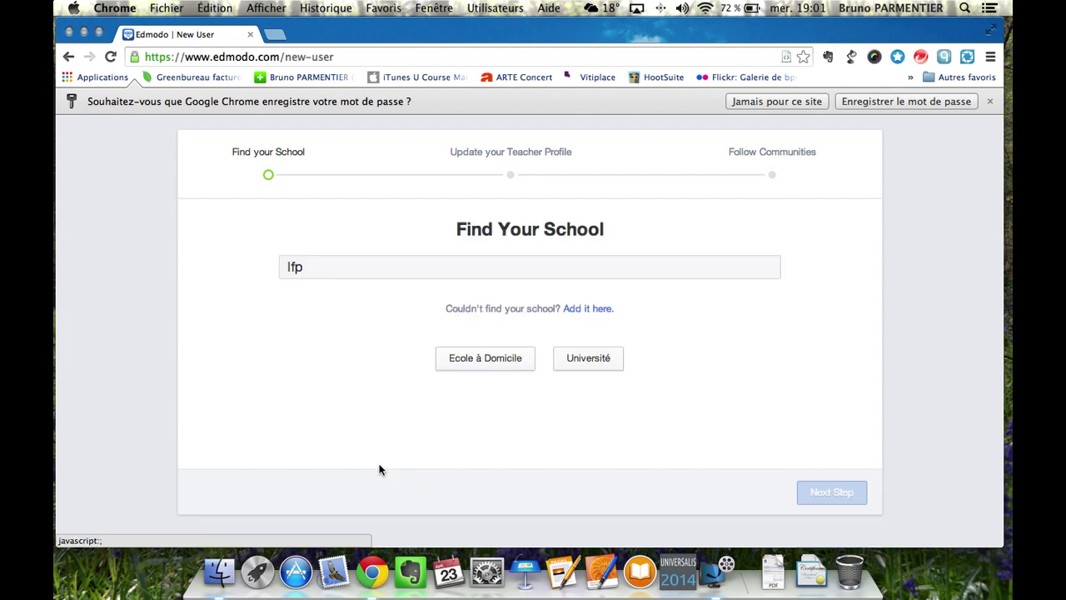
{"action": "left_click", "coordinate": [596, 362]}
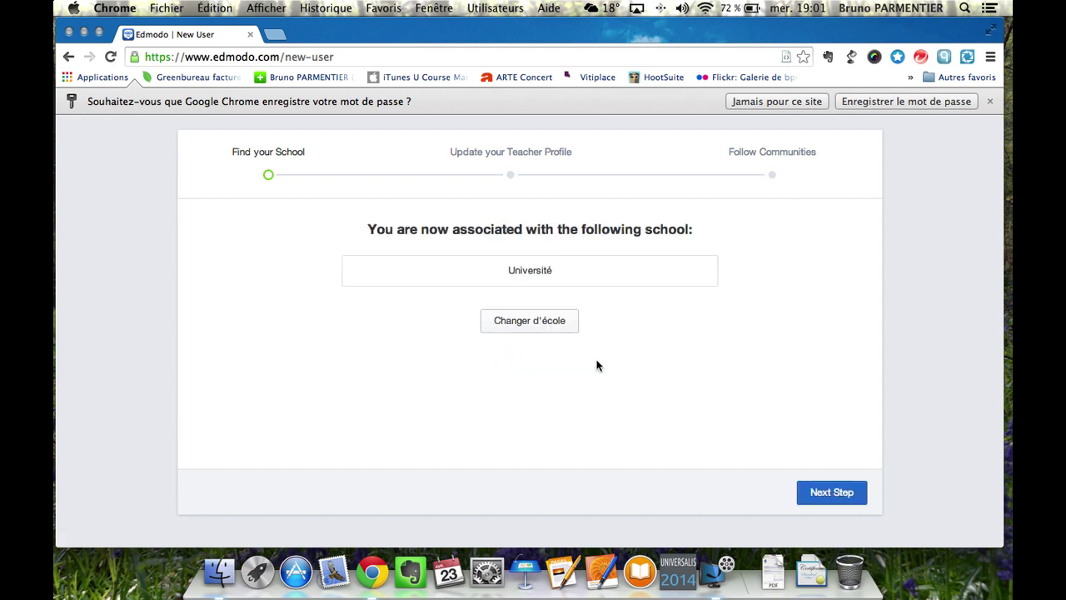
{"action": "left_click", "coordinate": [830, 493]}
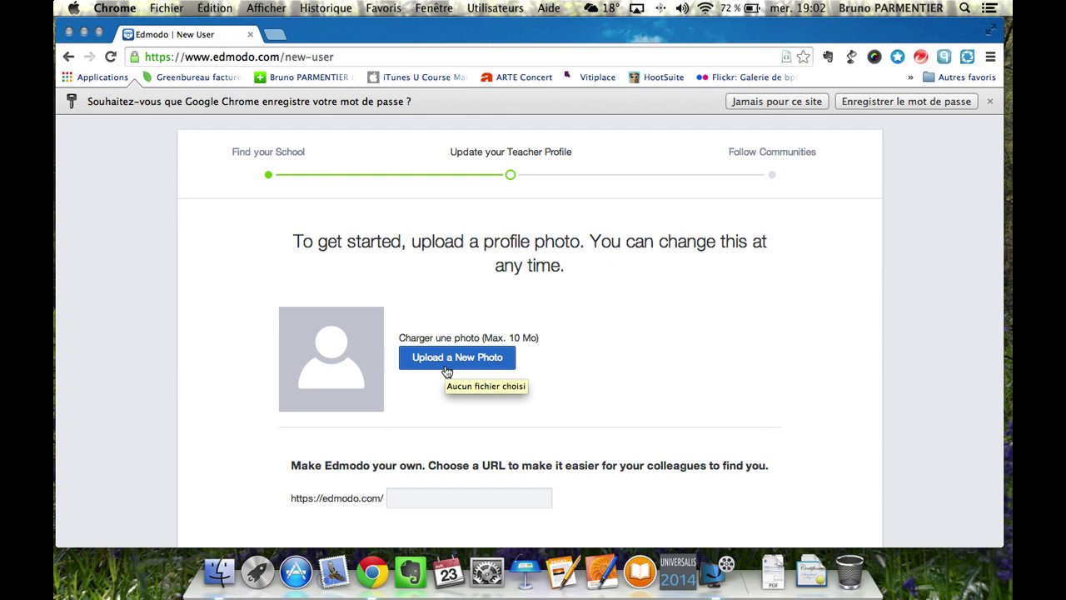
Create the custom profile URL edmodo.com/ifpnpdc3 and continue to the next step.
{"action": "left_click", "coordinate": [393, 502]}
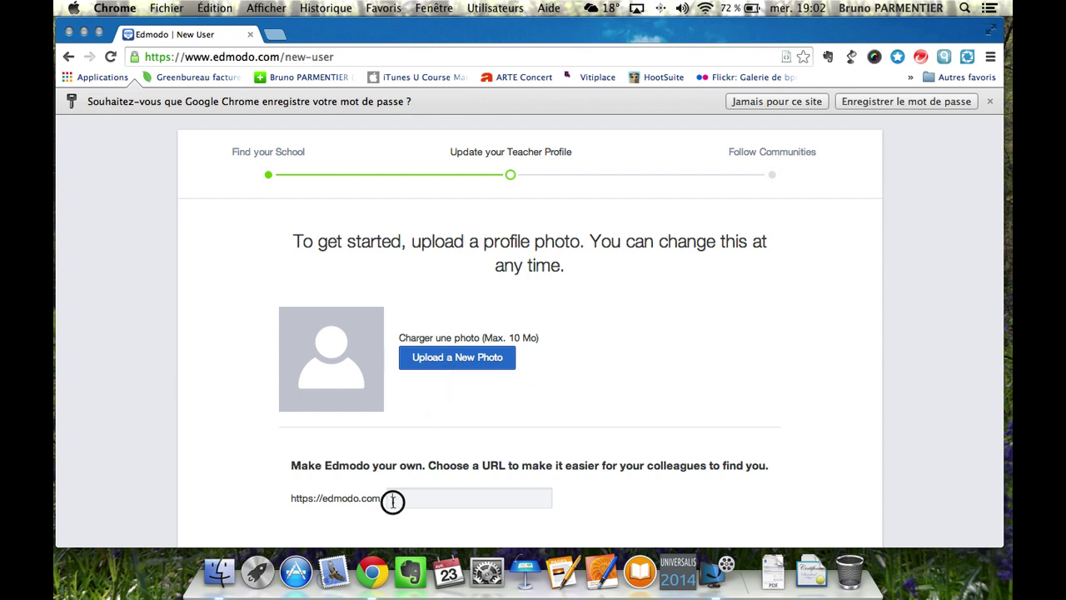
{"action": "type", "text": "ifpnp"}
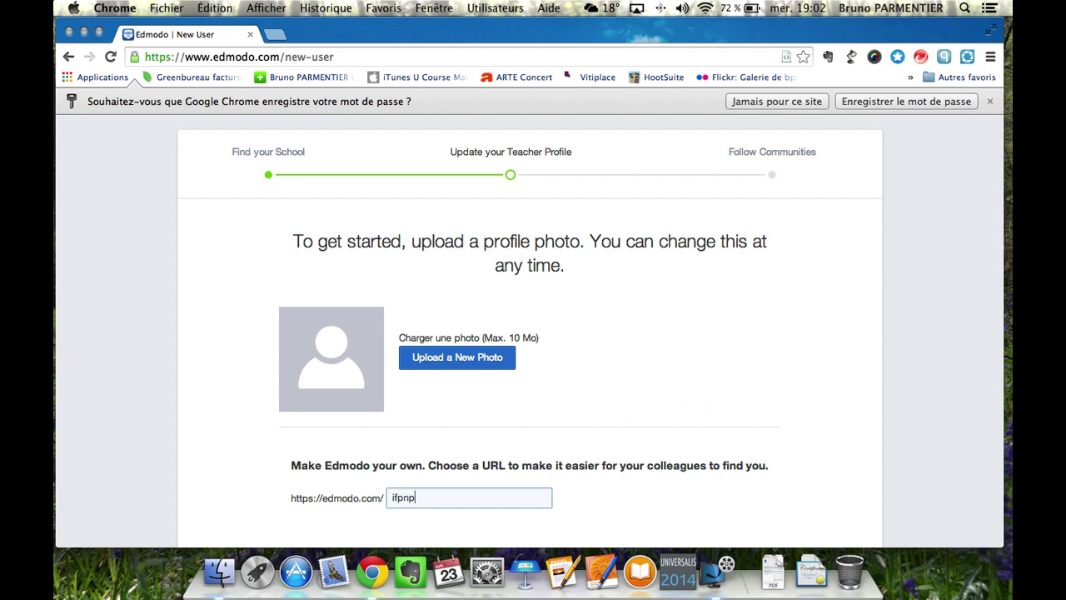
{"action": "type", "text": "dc3"}
{"action": "left_click", "coordinate": [577, 502]}
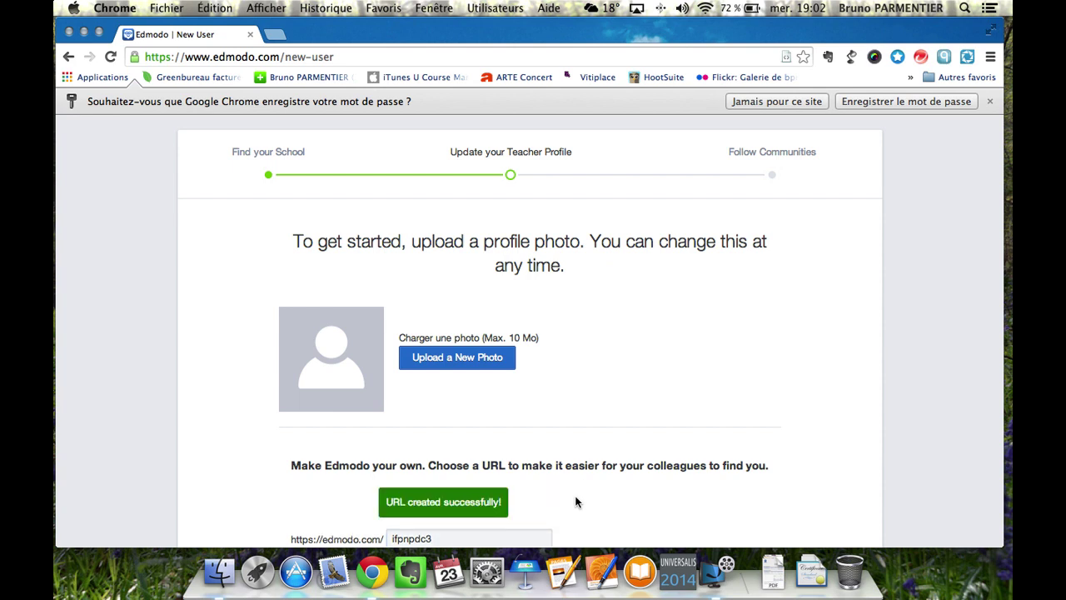
{"action": "scroll", "coordinate": [576, 501], "scroll_direction": "down", "scroll_amount": 3}
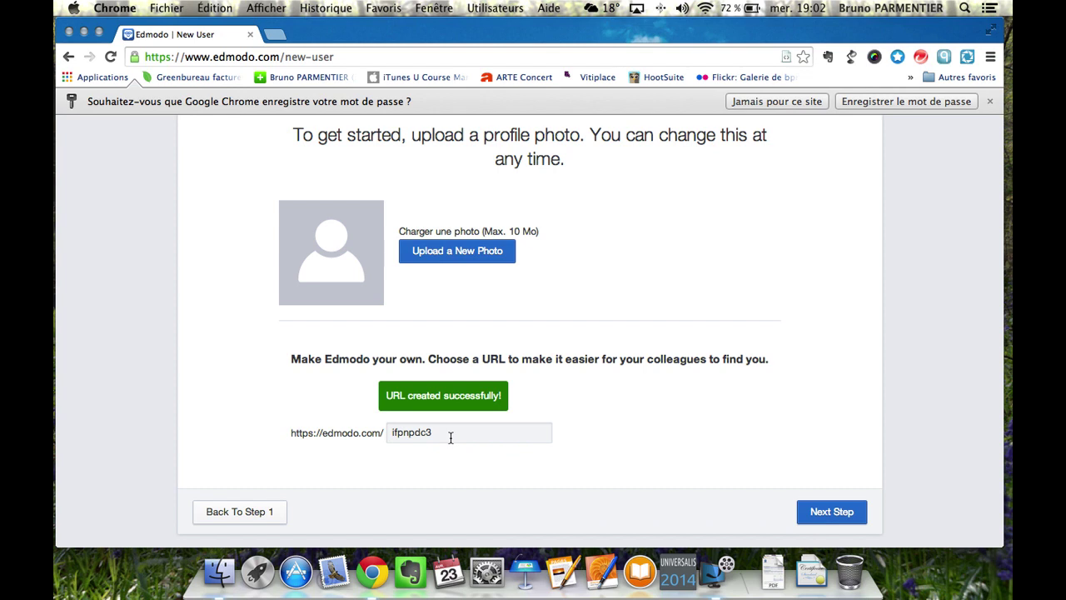
{"action": "left_click", "coordinate": [822, 519]}
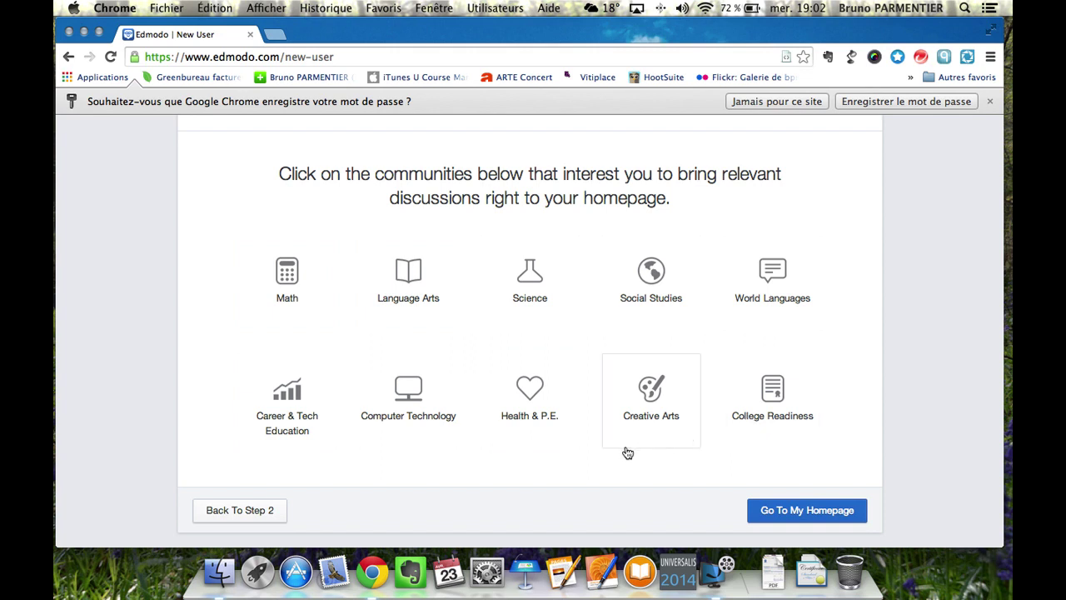
Skip the community choices and go to the teacher homepage.
{"action": "scroll", "coordinate": [627, 452], "scroll_direction": "down", "scroll_amount": 2}
{"action": "left_click", "coordinate": [805, 516]}
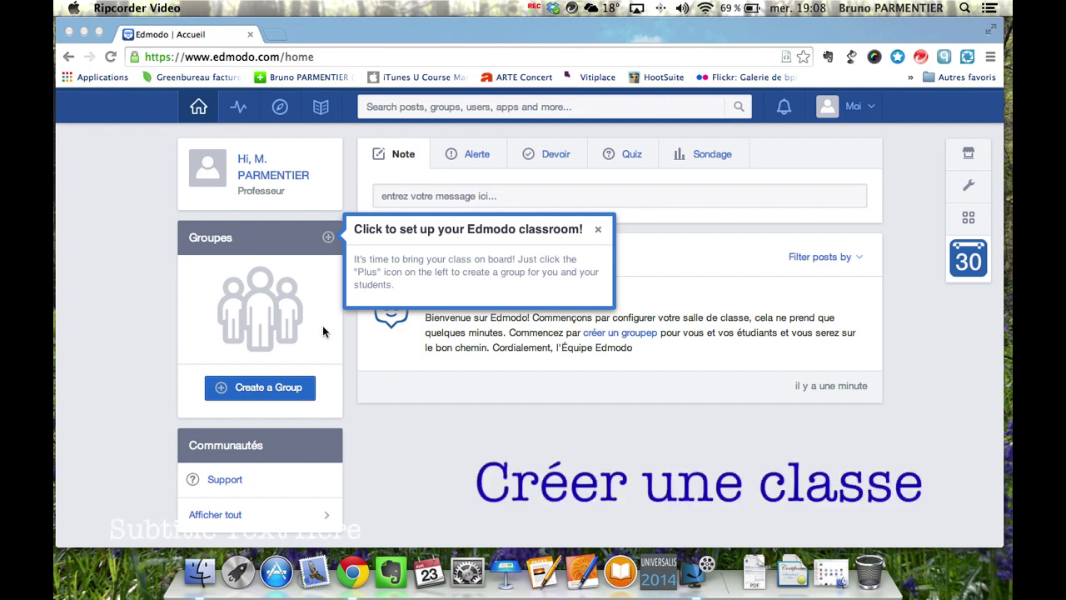
Create the group 'Master MEEF' with grade Université and subject Informatique.
{"action": "left_click", "coordinate": [327, 240]}
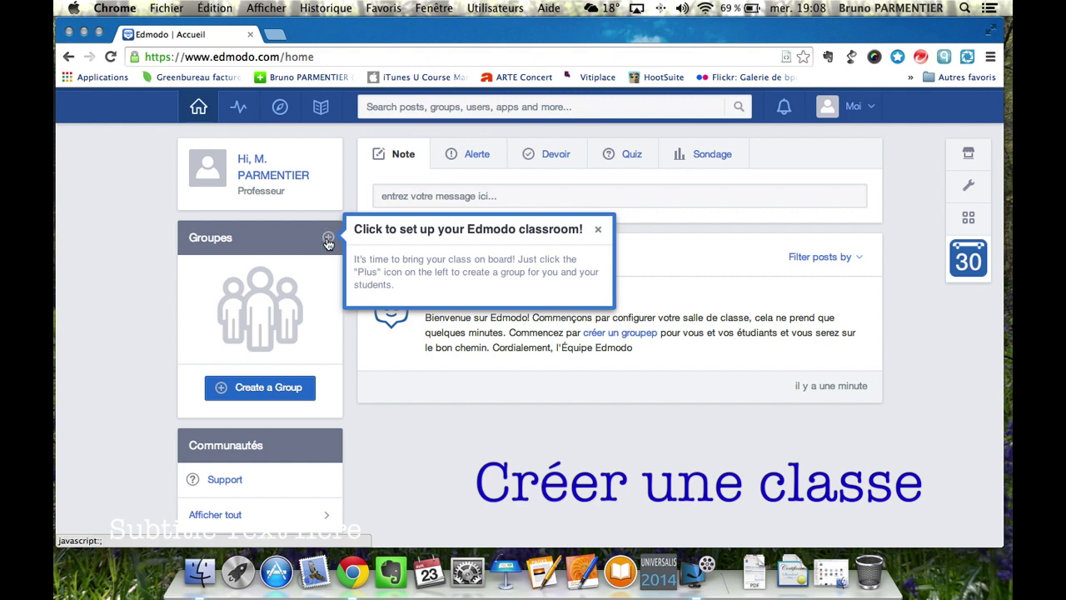
{"action": "left_click", "coordinate": [328, 241]}
{"action": "left_click", "coordinate": [333, 266]}
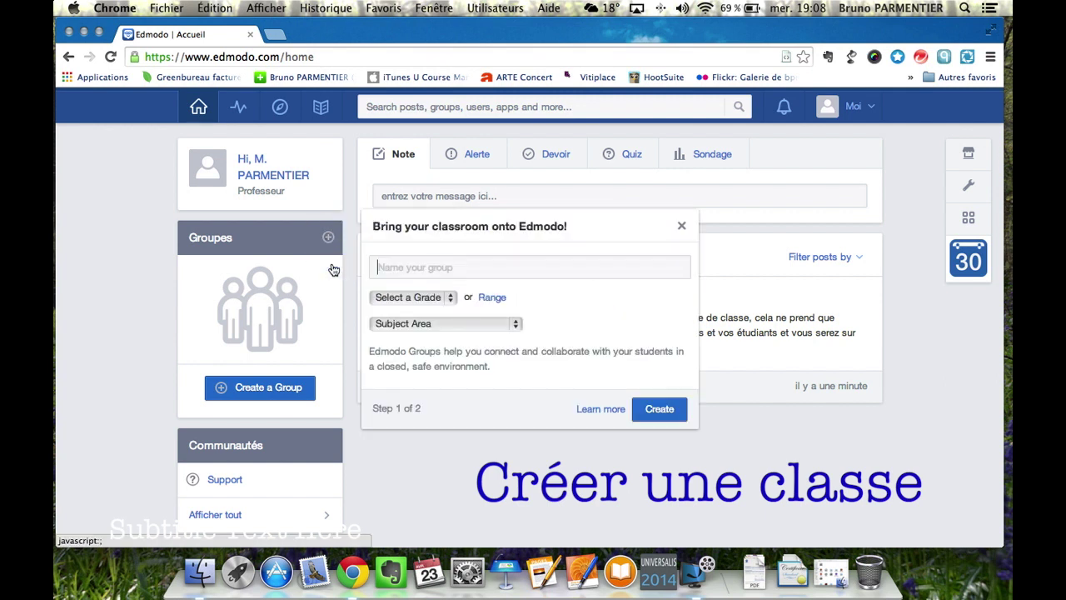
{"action": "type", "text": "M"}
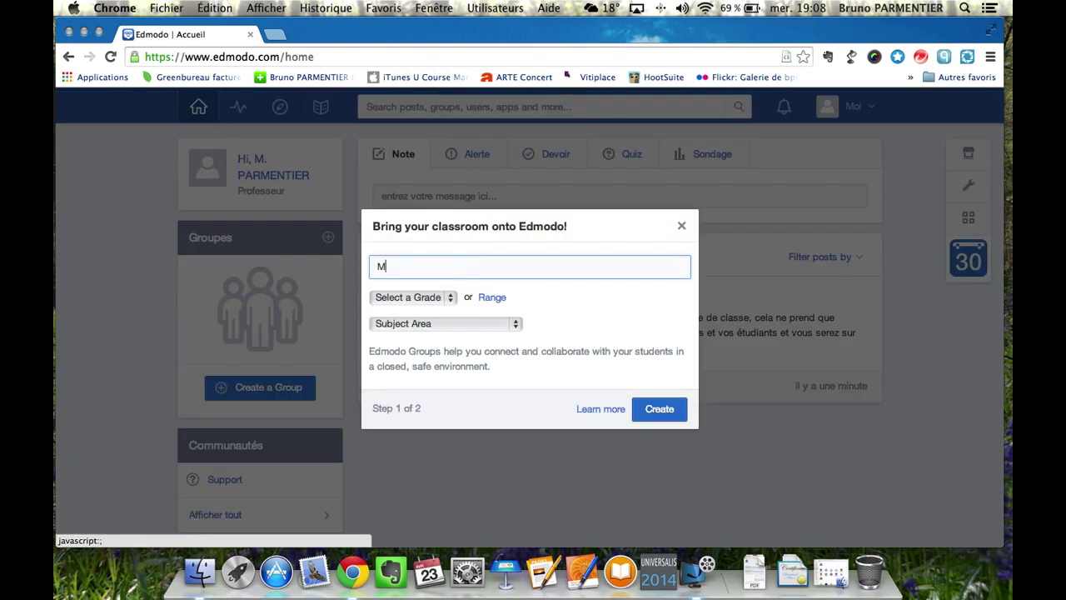
{"action": "type", "text": "aster MEEF"}
{"action": "left_click", "coordinate": [449, 298]}
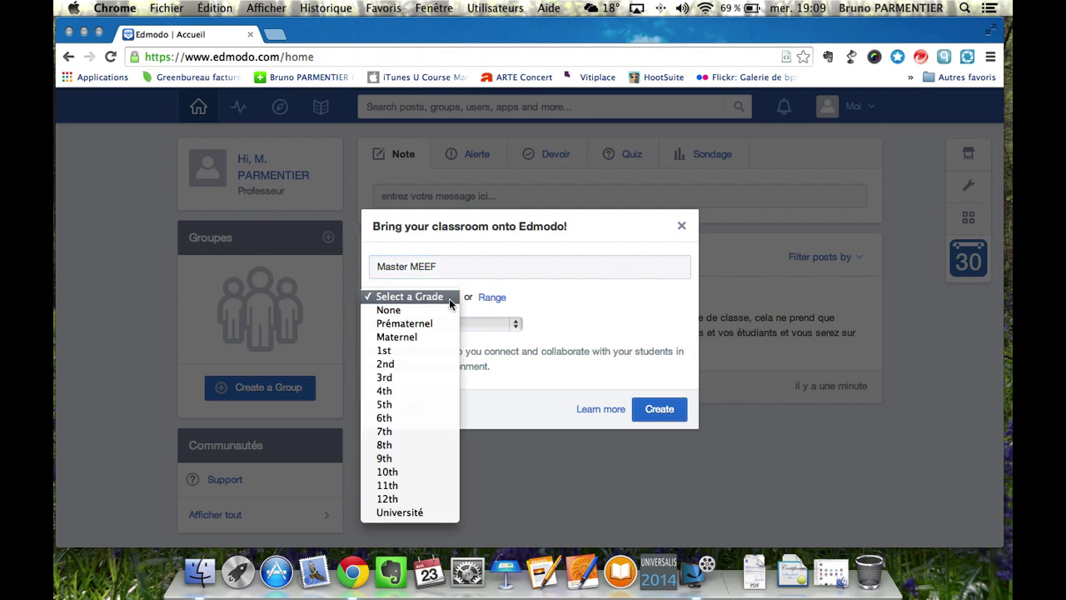
{"action": "left_click", "coordinate": [406, 514]}
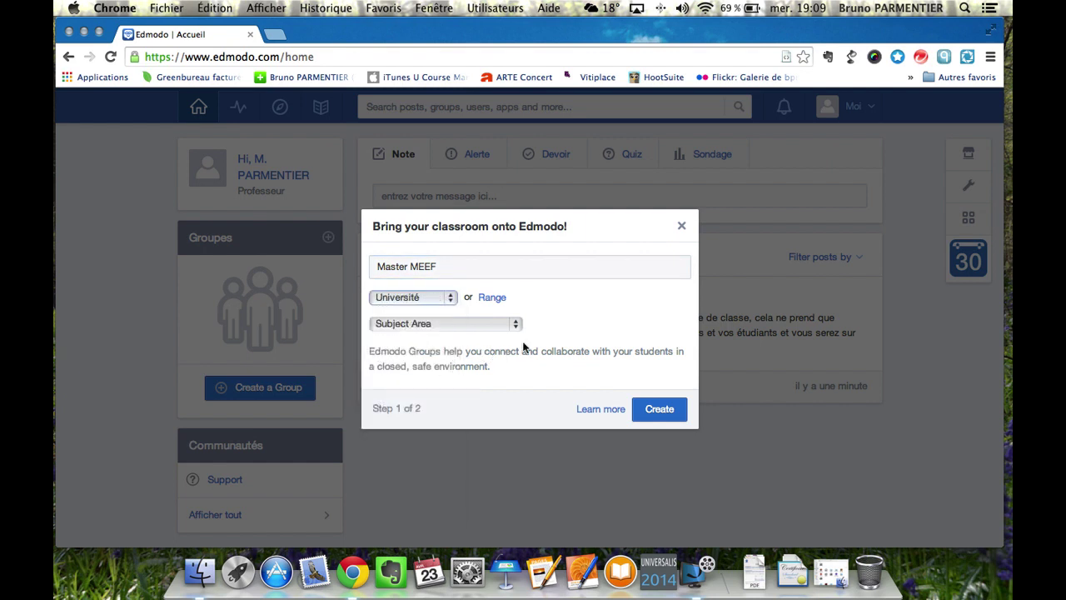
{"action": "left_click", "coordinate": [515, 325]}
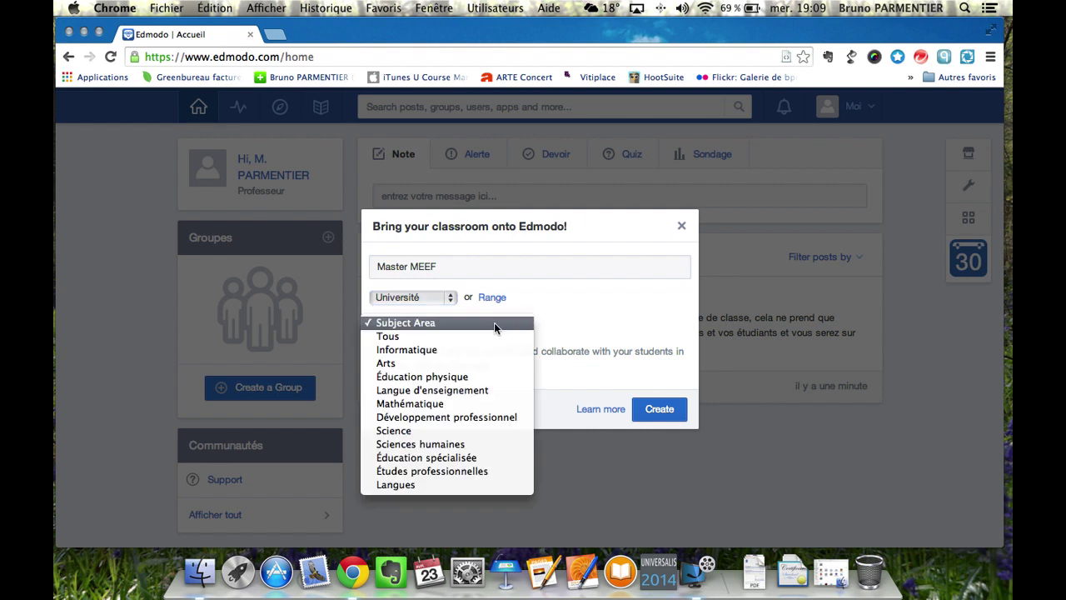
{"action": "left_click", "coordinate": [422, 353]}
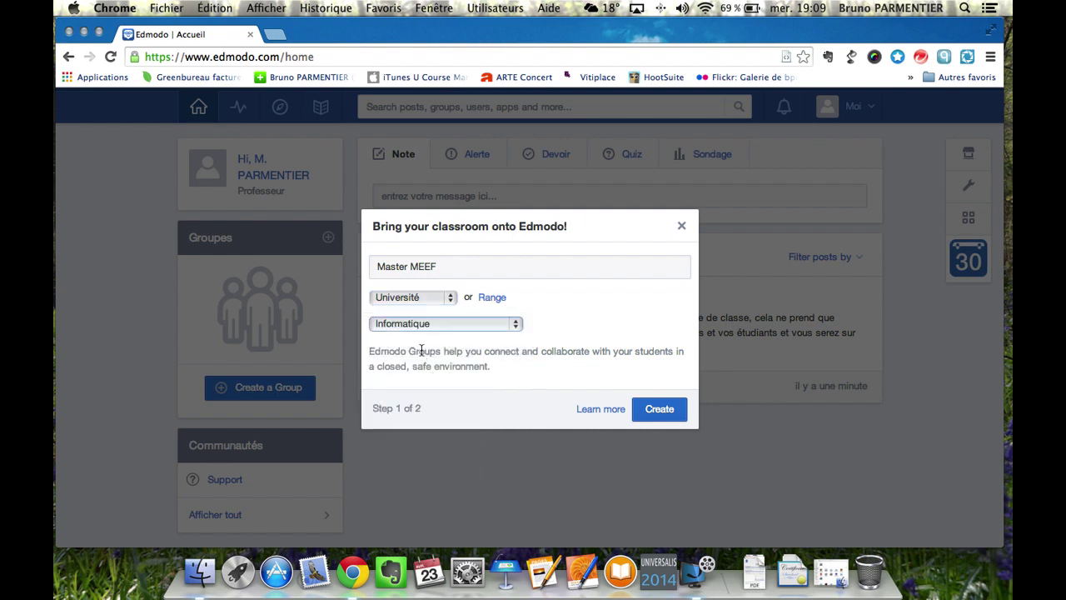
{"action": "left_click", "coordinate": [669, 411]}
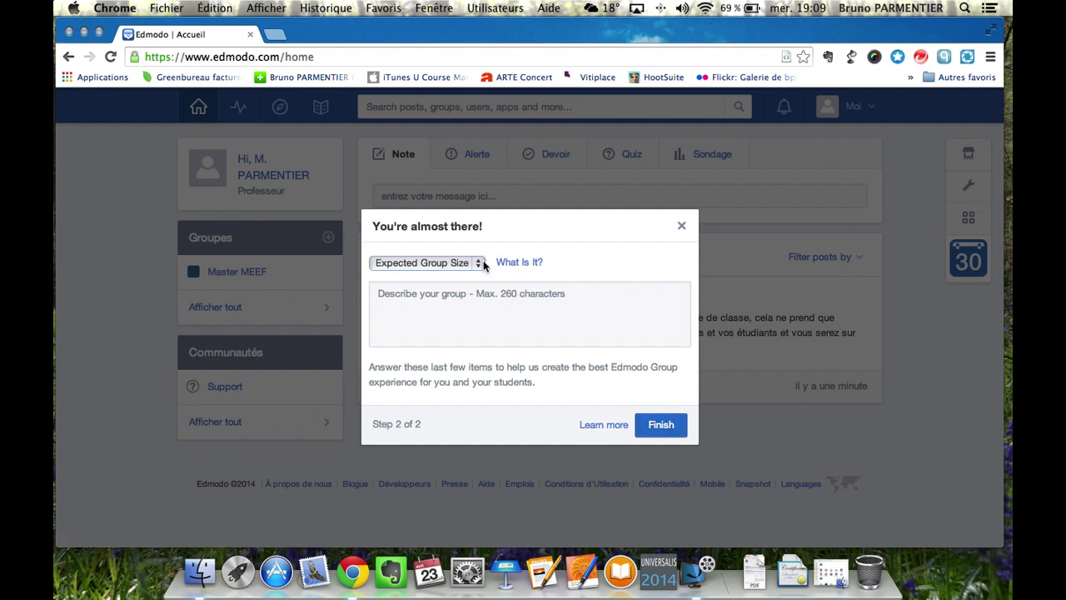
Set the expected group size to 26+ and finish the group setup.
{"action": "left_click", "coordinate": [479, 263]}
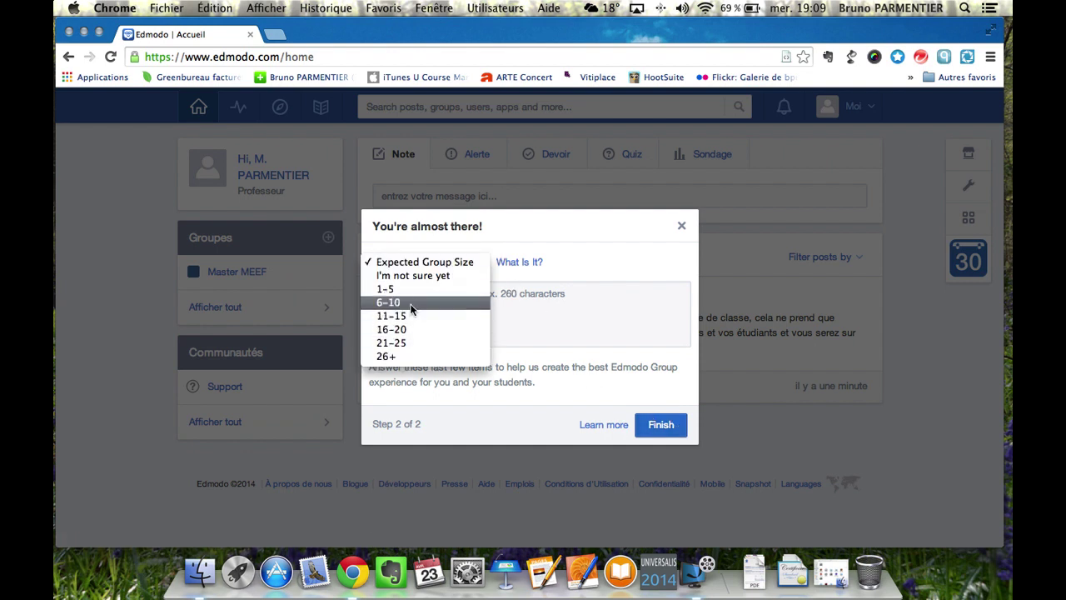
{"action": "left_click", "coordinate": [383, 356]}
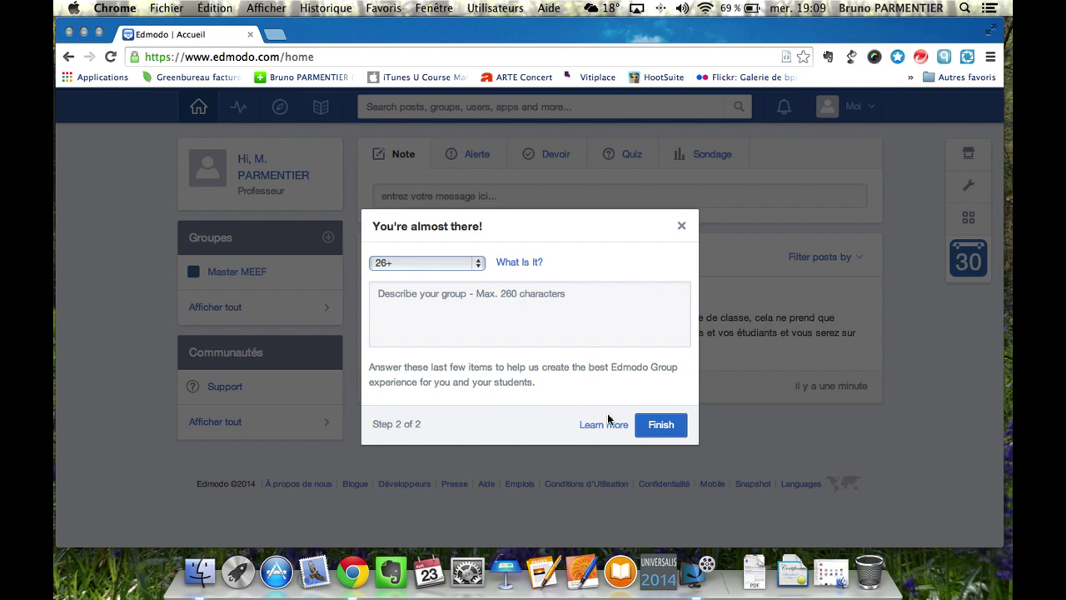
{"action": "left_click", "coordinate": [660, 426]}
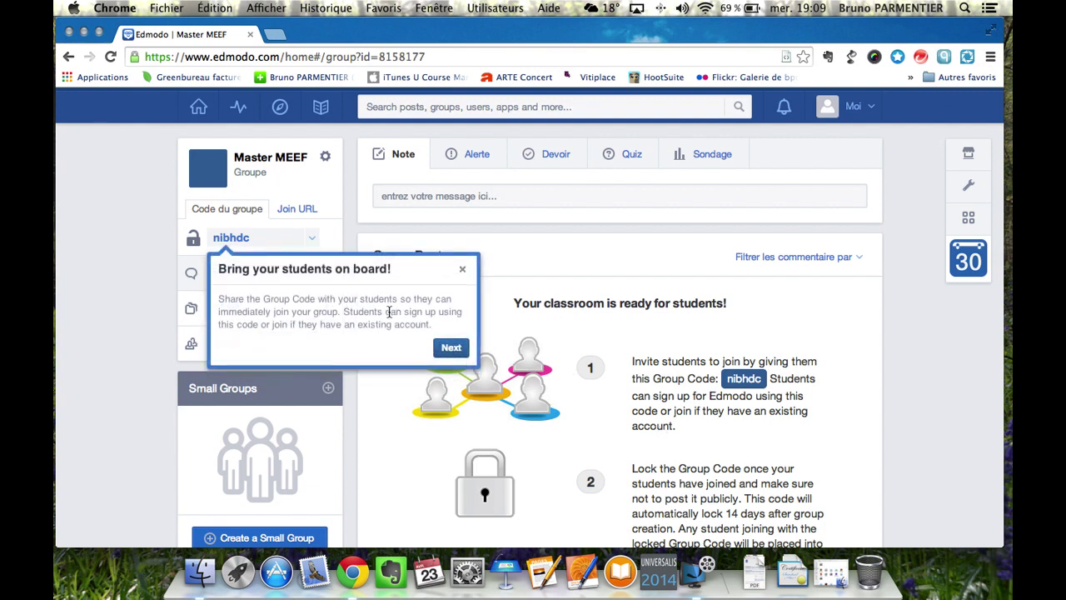
Dismiss the student onboarding tip and select the group code for copying.
{"action": "left_click", "coordinate": [462, 270]}
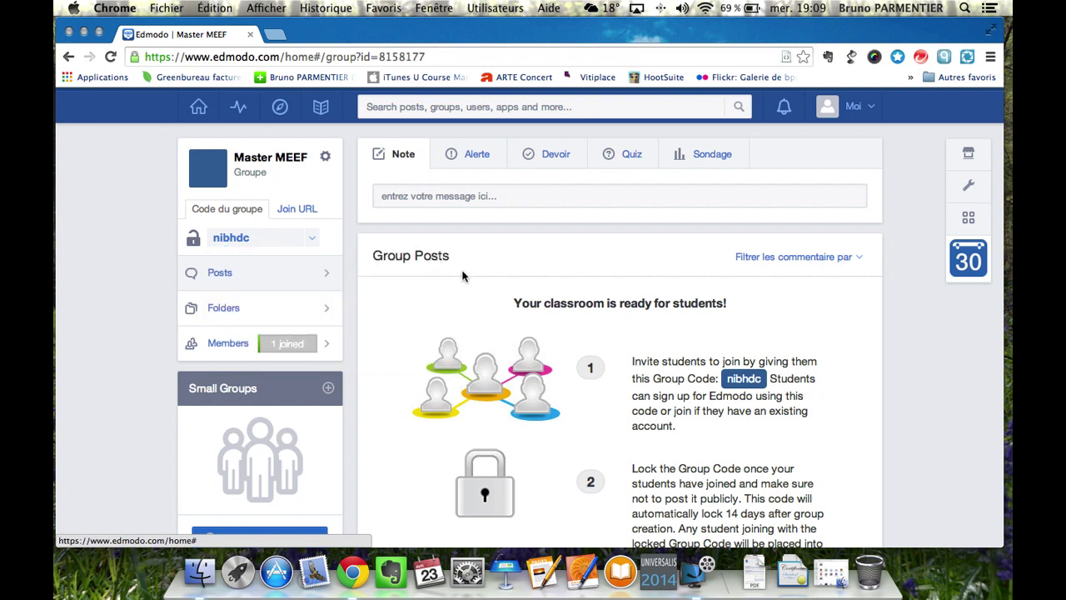
{"action": "double_click", "coordinate": [250, 239]}
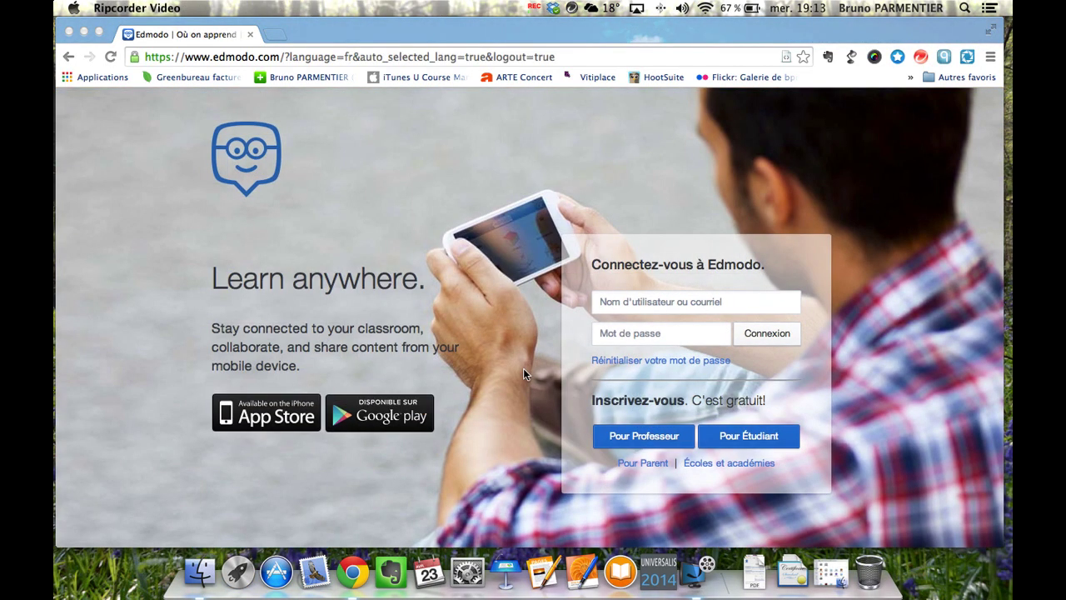
Open the student sign-up form, step through its fields and terms box, then cancel it.
{"action": "left_click", "coordinate": [746, 435]}
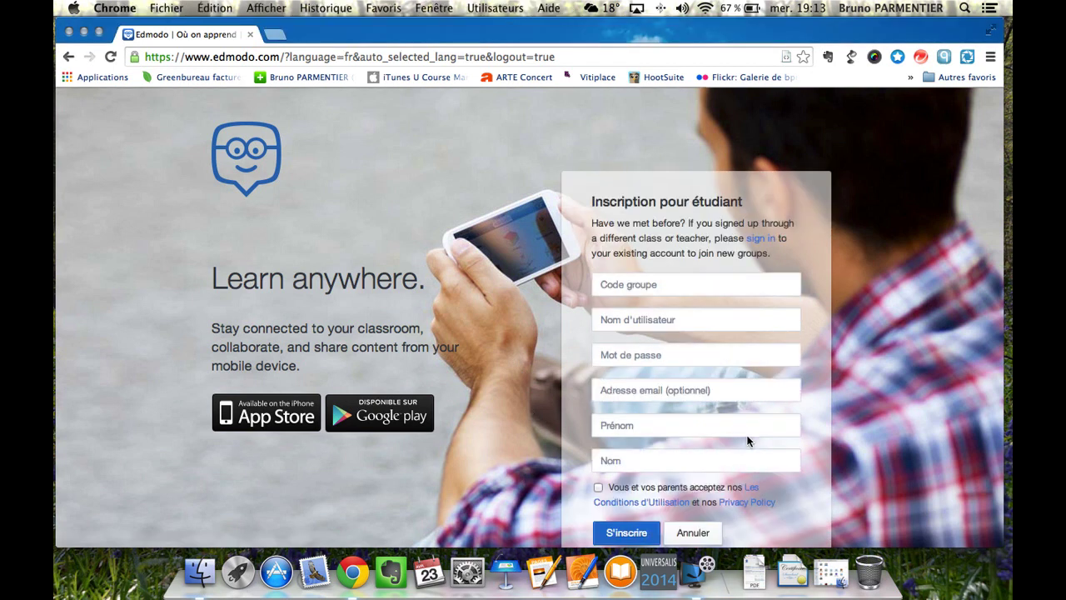
{"action": "left_click", "coordinate": [680, 282]}
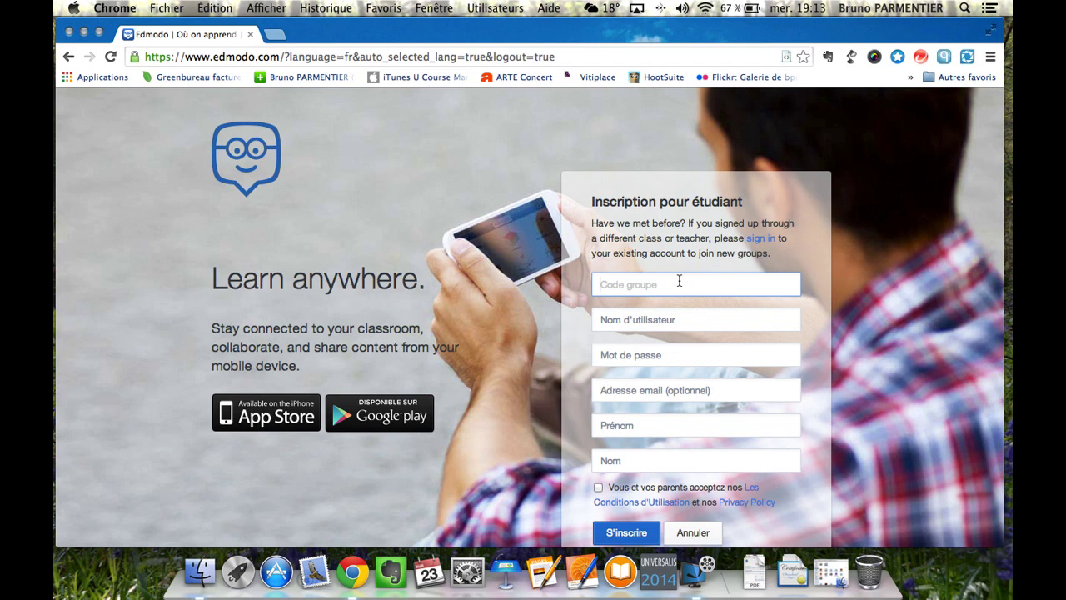
{"action": "left_click", "coordinate": [678, 317]}
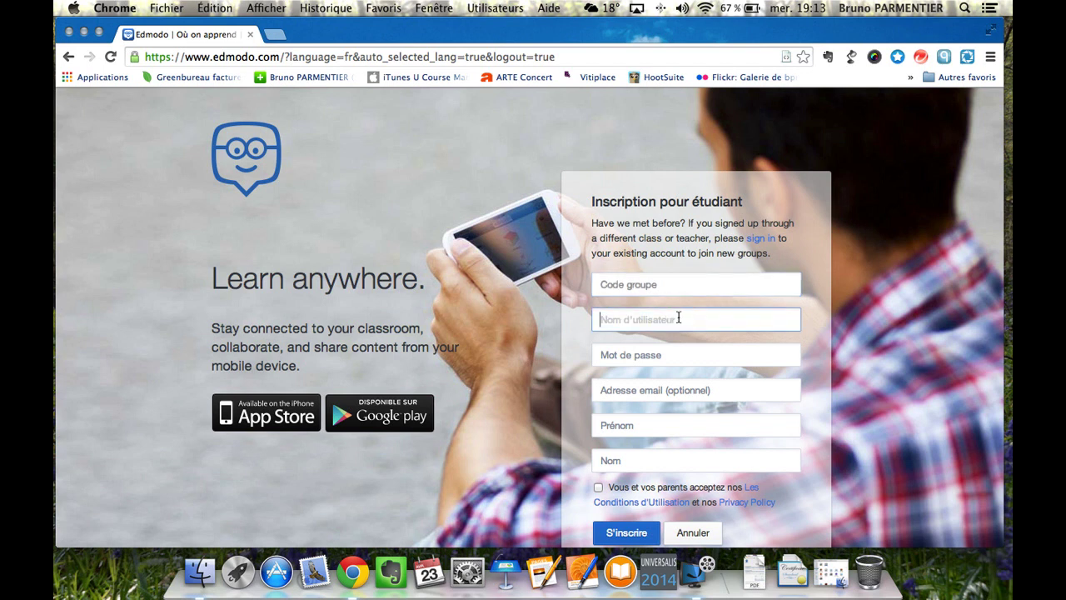
{"action": "left_click", "coordinate": [673, 353]}
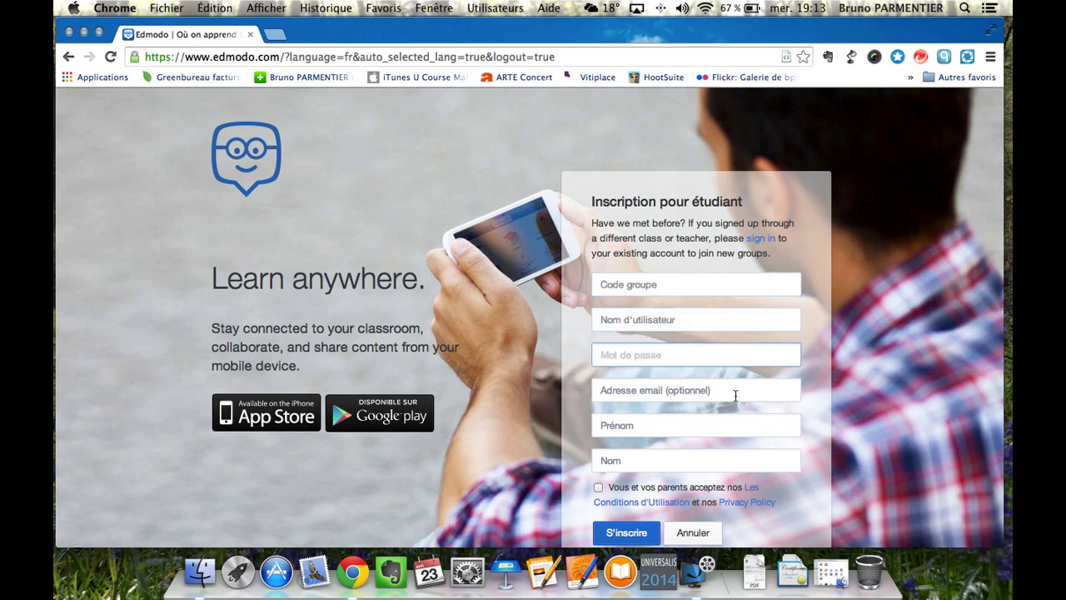
{"action": "left_click", "coordinate": [734, 394]}
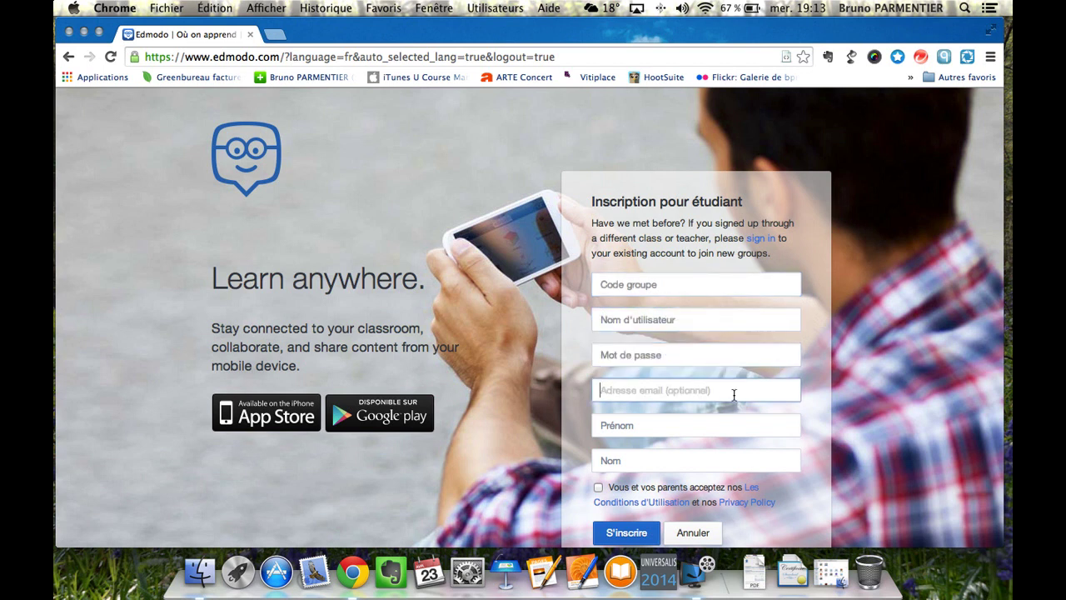
{"action": "left_click", "coordinate": [631, 426]}
{"action": "left_click", "coordinate": [638, 461]}
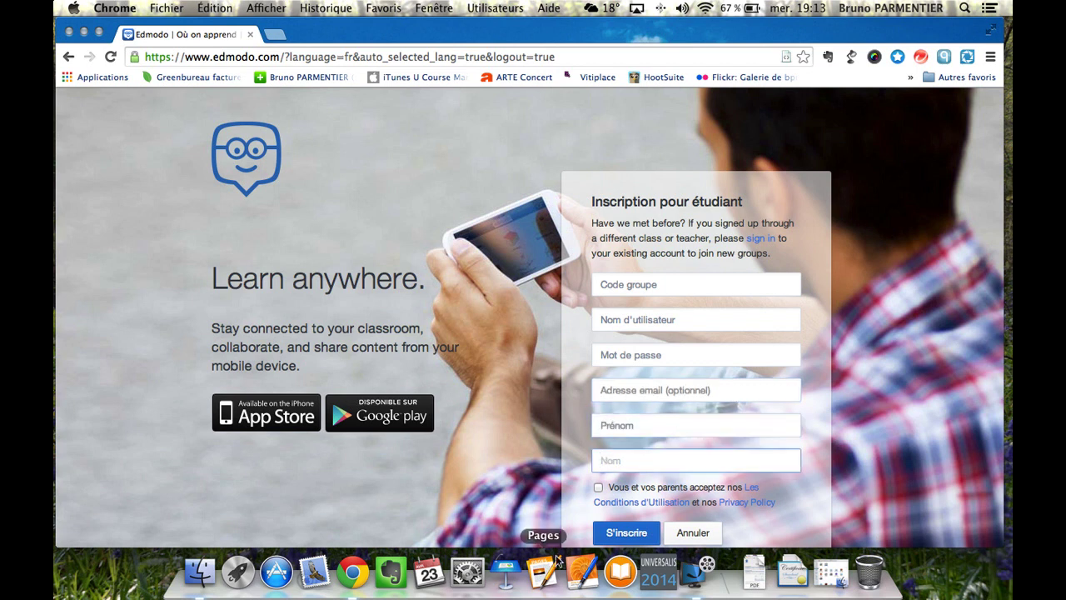
{"action": "left_click", "coordinate": [598, 488]}
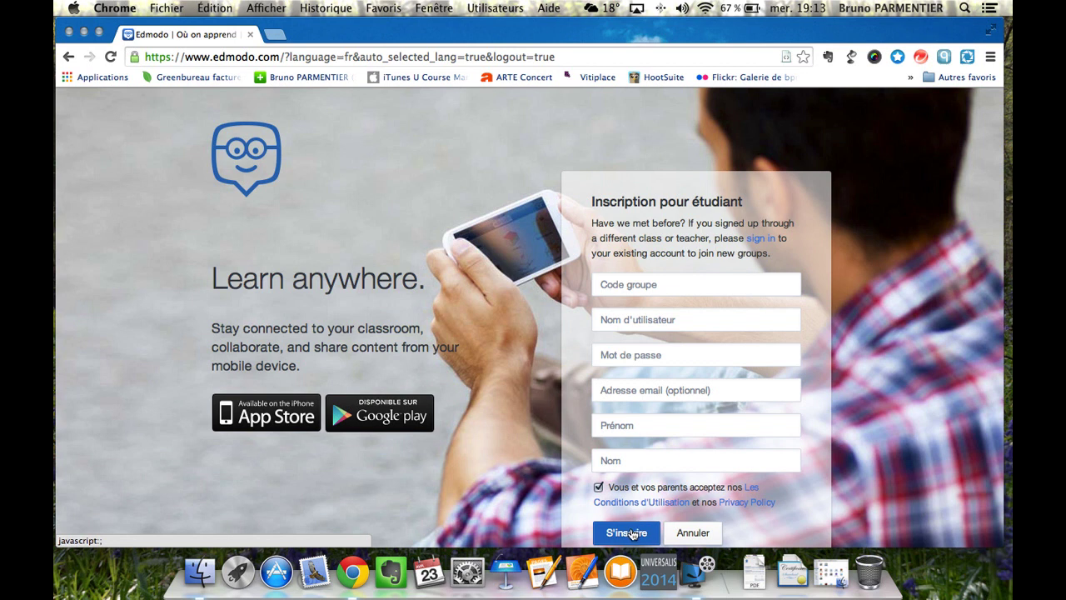
{"action": "left_click", "coordinate": [695, 533]}
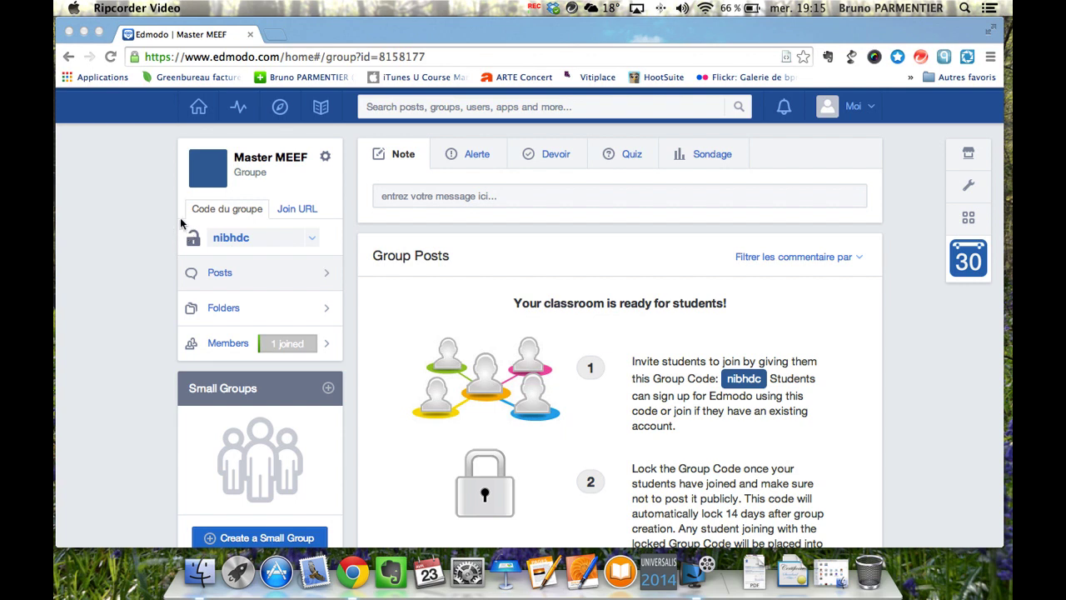
Reopen Master MEEF from the home page and open its gear settings menu.
{"action": "left_click", "coordinate": [324, 159]}
{"action": "left_click", "coordinate": [326, 160]}
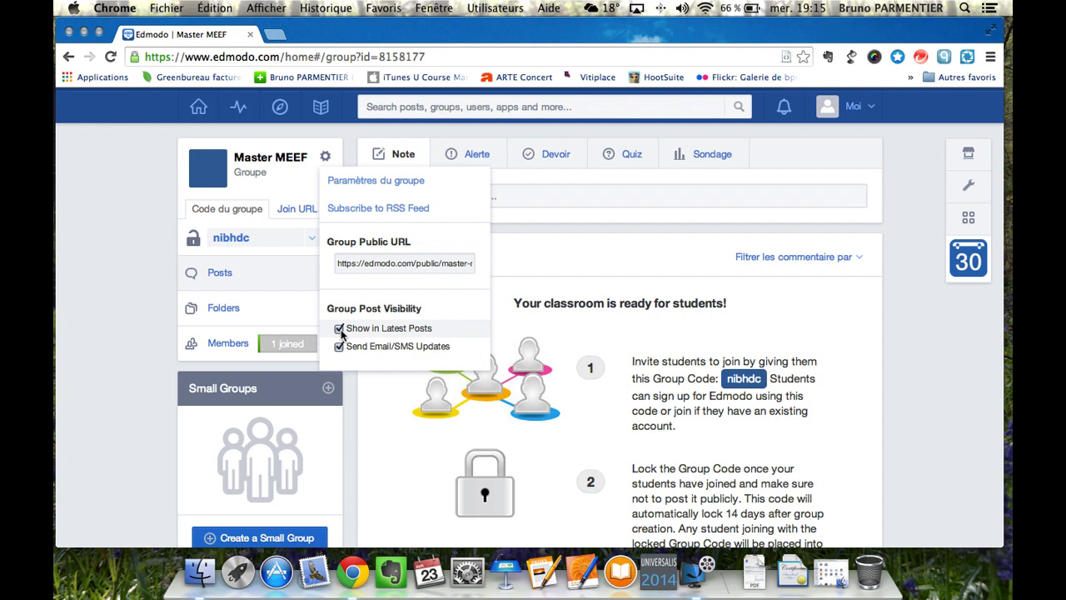
{"action": "left_click", "coordinate": [200, 108]}
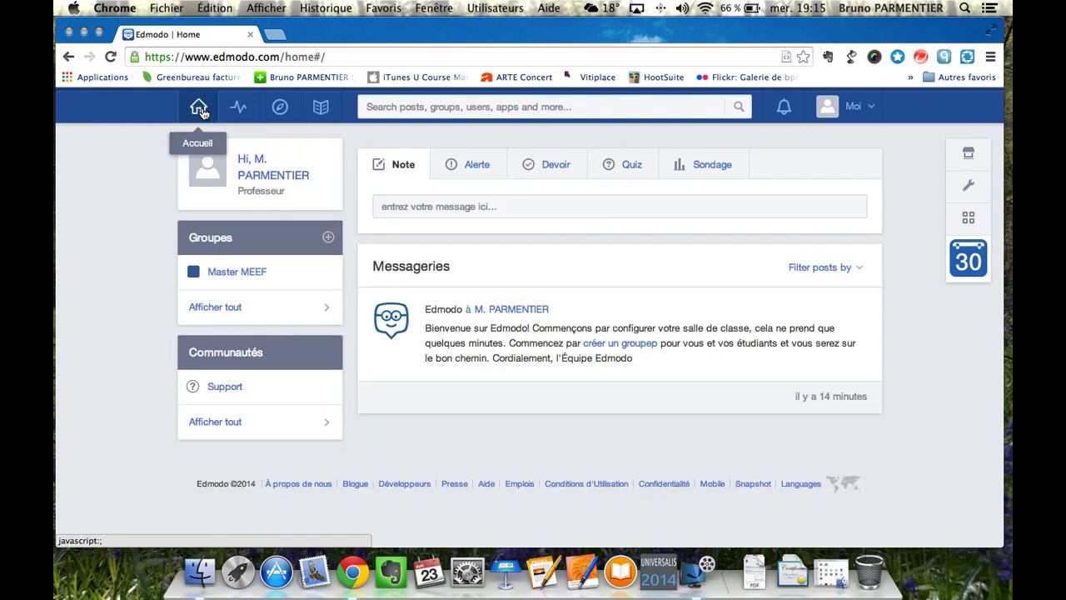
{"action": "left_click", "coordinate": [235, 274]}
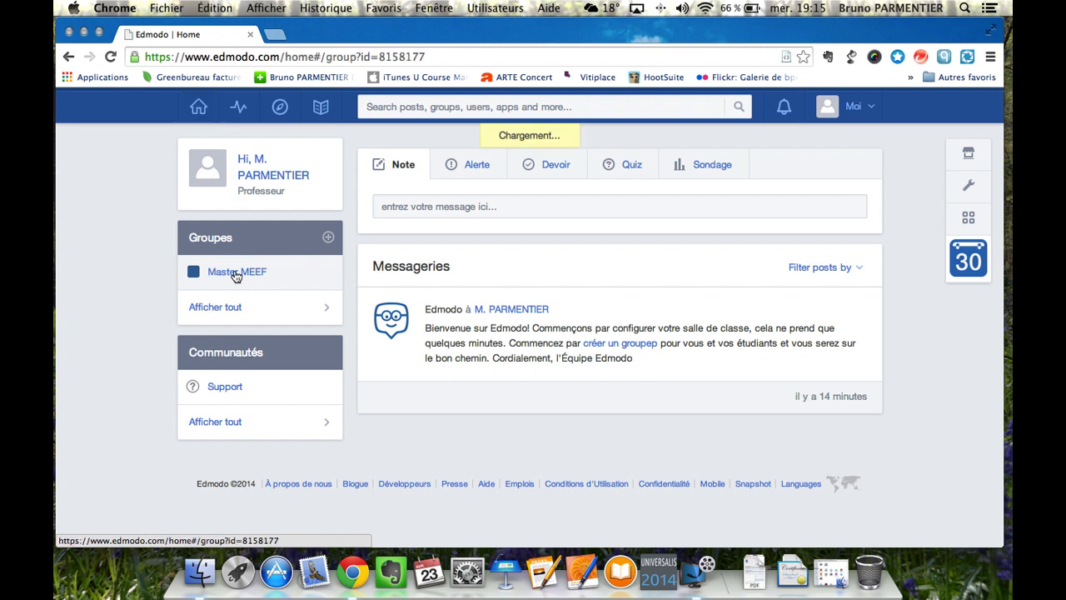
{"action": "left_click", "coordinate": [325, 158]}
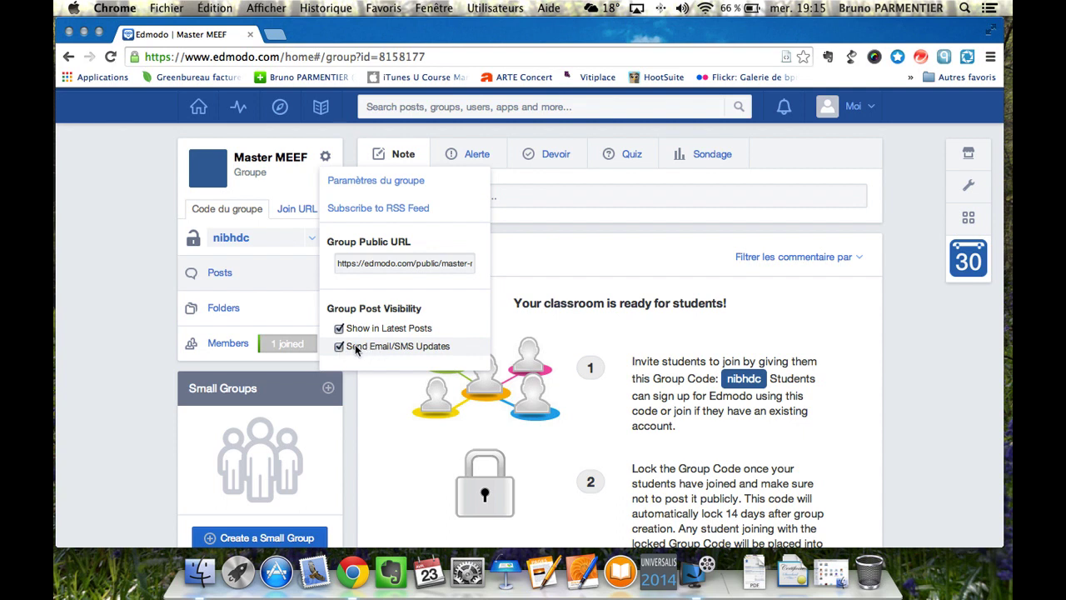
Toggle 'Moderate all Posts and Replies' on and back off, then save the group settings.
{"action": "left_click", "coordinate": [373, 184]}
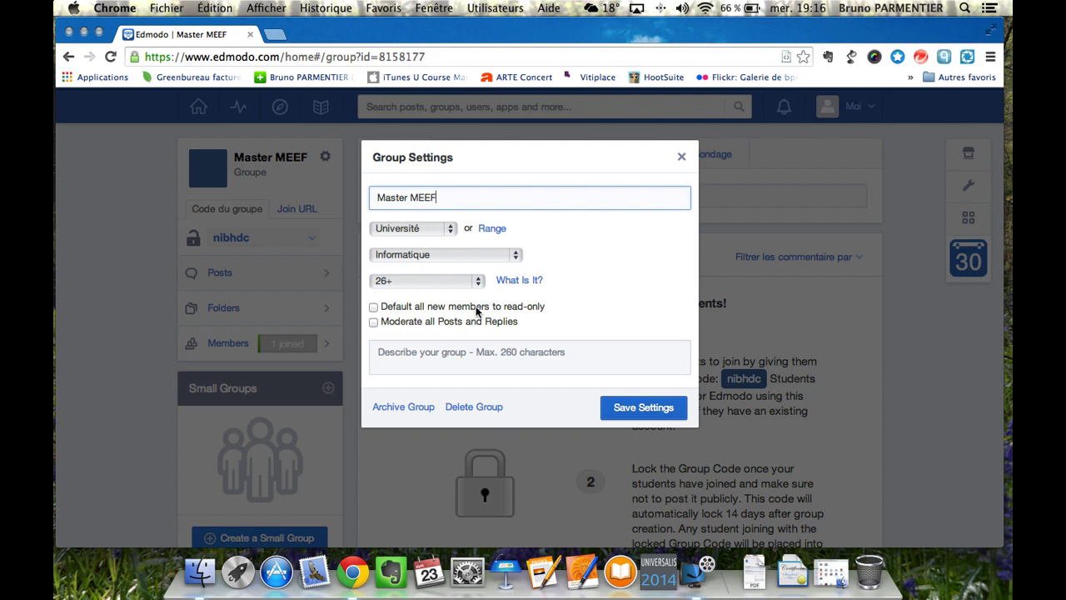
{"action": "left_click", "coordinate": [374, 325]}
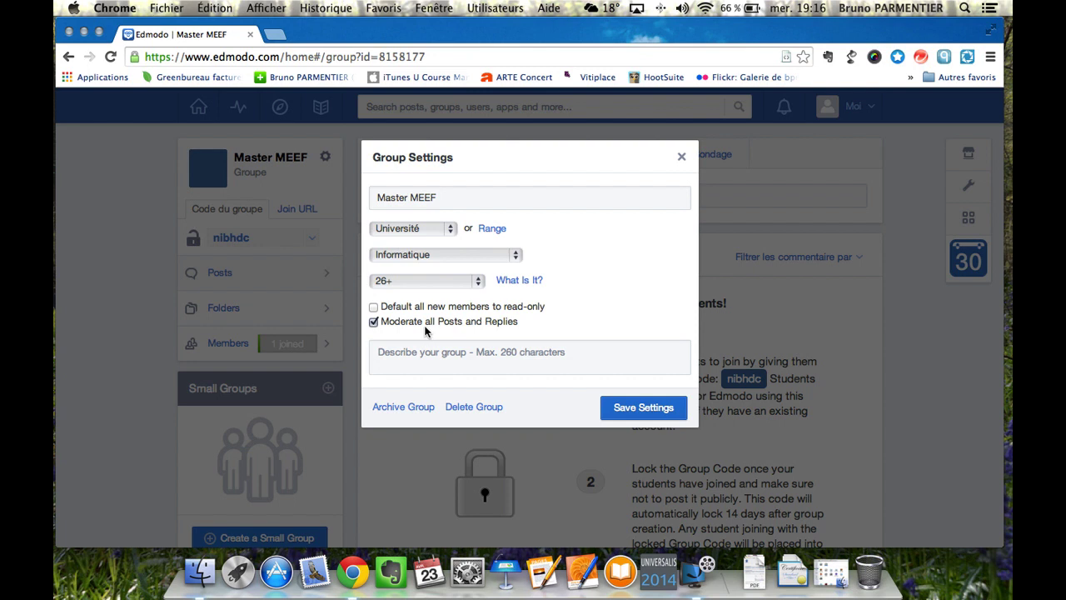
{"action": "left_click", "coordinate": [374, 322]}
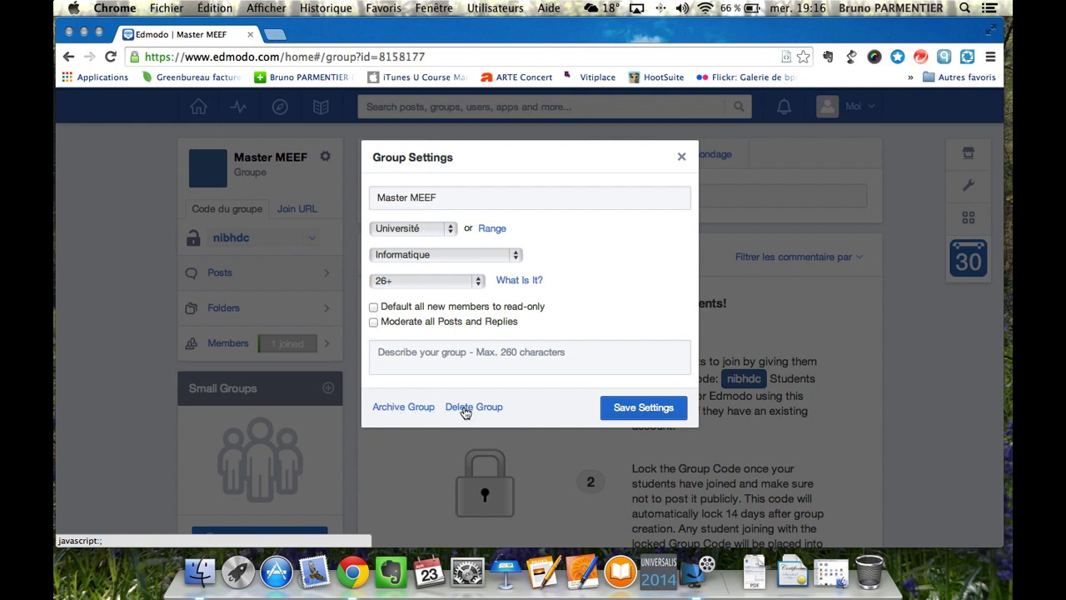
{"action": "left_click", "coordinate": [650, 408]}
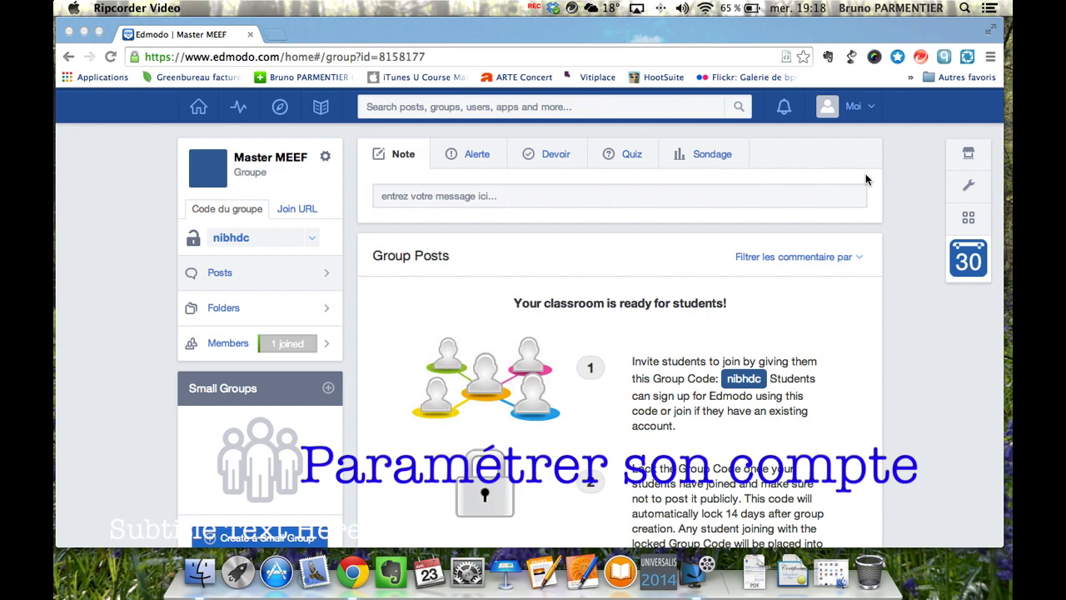
Open Paramètres from the Moi menu and scroll through the account settings sections.
{"action": "left_click", "coordinate": [858, 110]}
{"action": "left_click", "coordinate": [861, 108]}
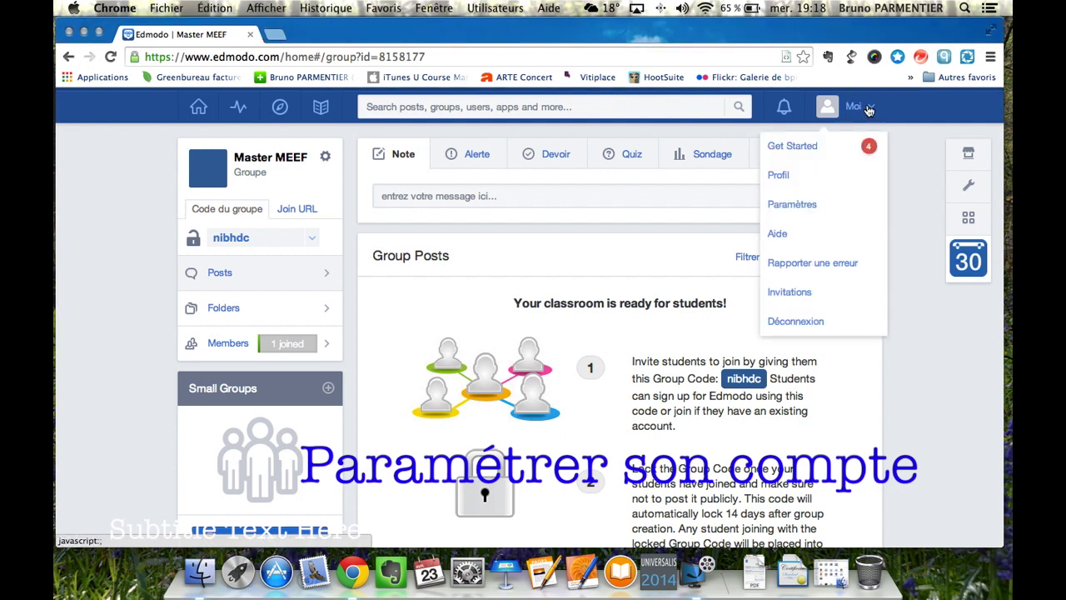
{"action": "left_click", "coordinate": [795, 207]}
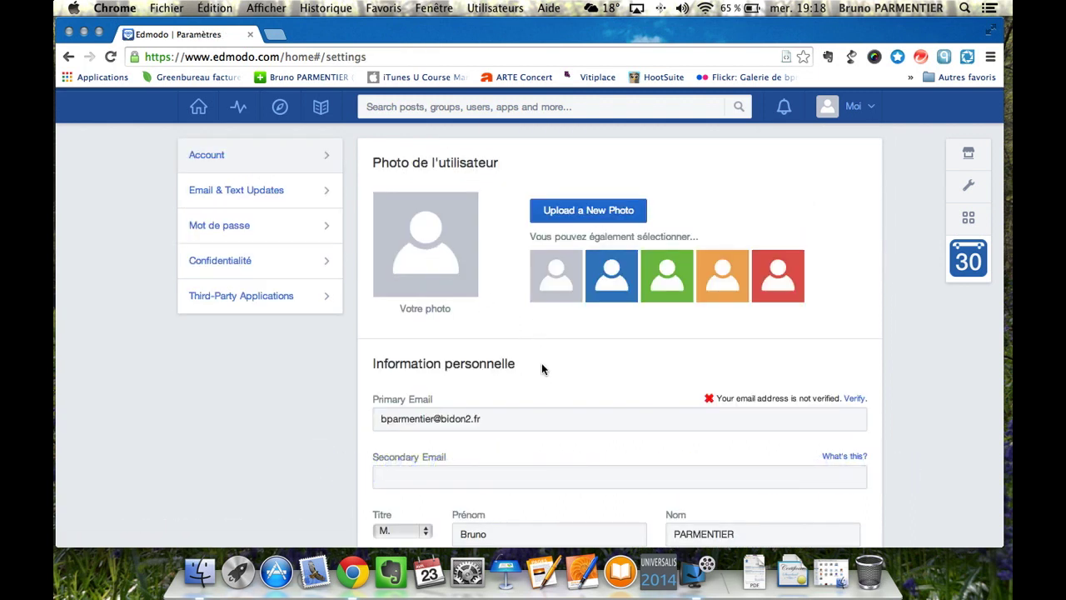
{"action": "scroll", "coordinate": [542, 369], "scroll_direction": "down", "scroll_amount": 3}
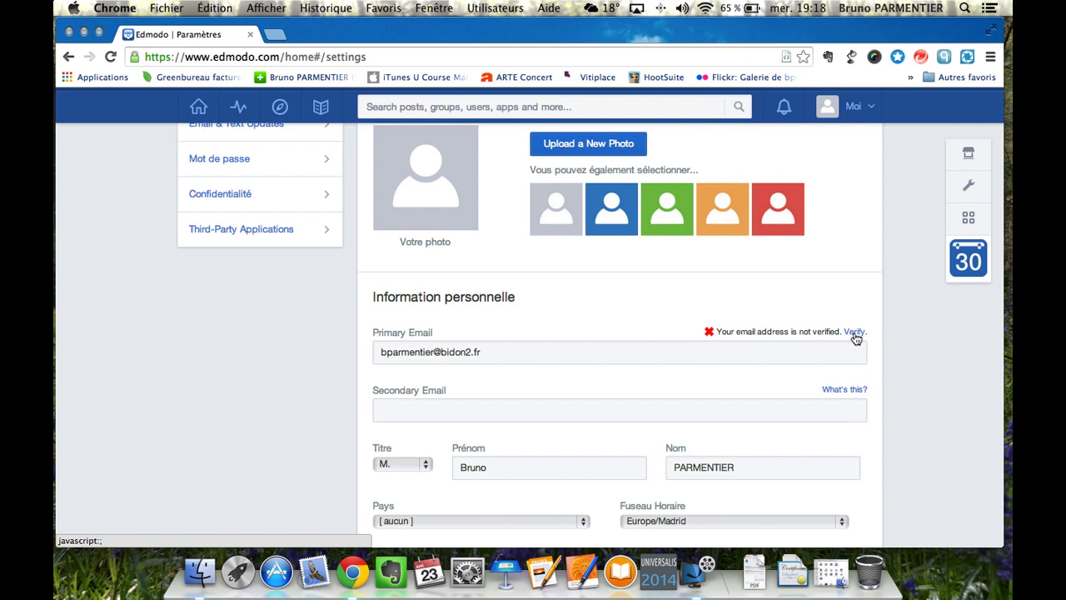
{"action": "left_click", "coordinate": [488, 410]}
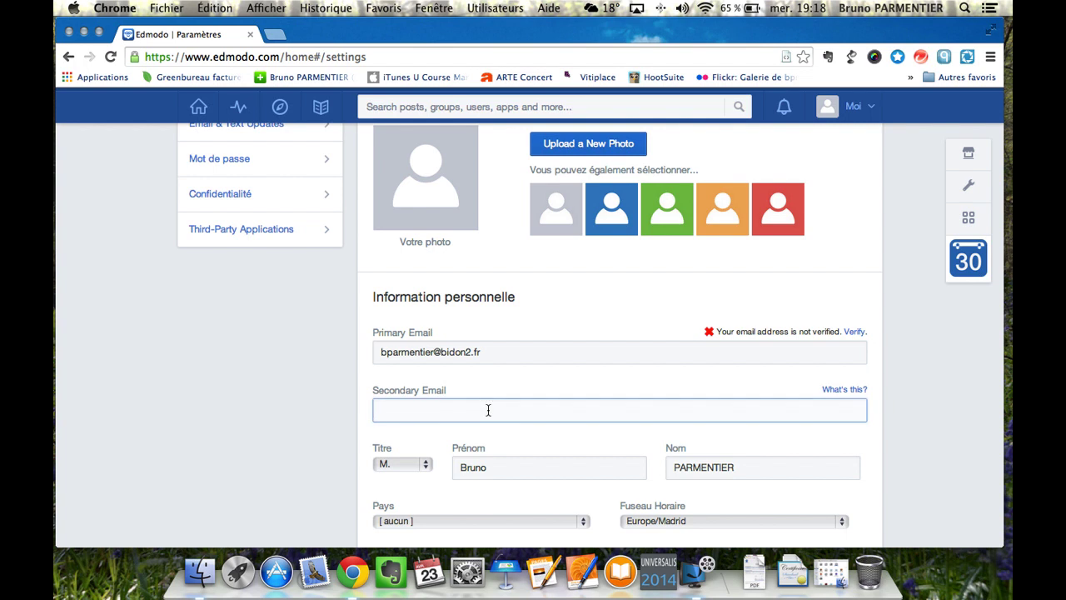
{"action": "scroll", "coordinate": [488, 413], "scroll_direction": "down", "scroll_amount": 5}
{"action": "scroll", "coordinate": [489, 414], "scroll_direction": "down", "scroll_amount": 4}
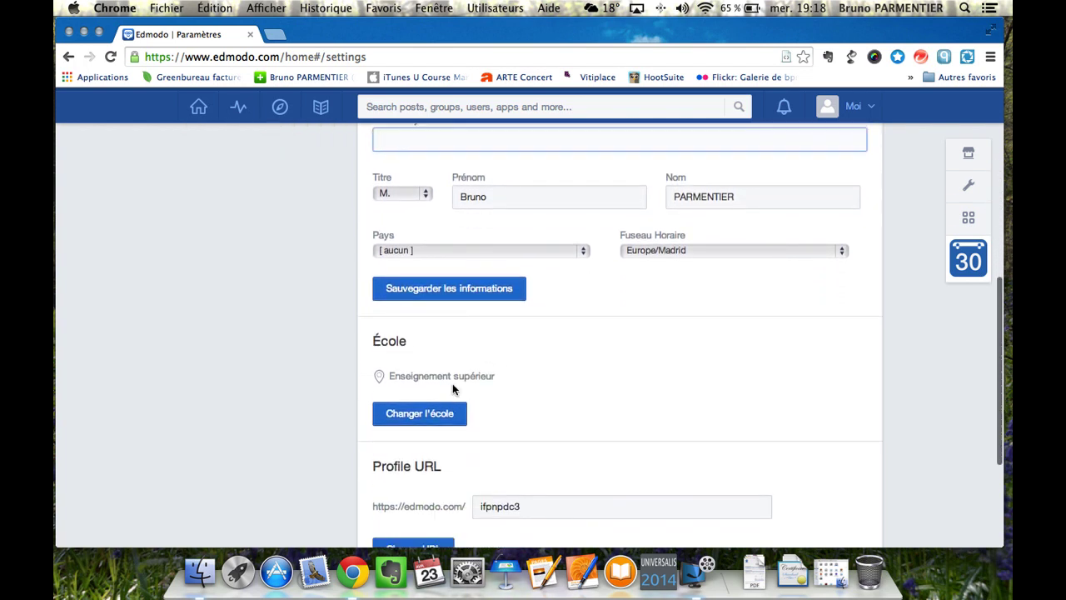
{"action": "scroll", "coordinate": [545, 430], "scroll_direction": "down", "scroll_amount": 4}
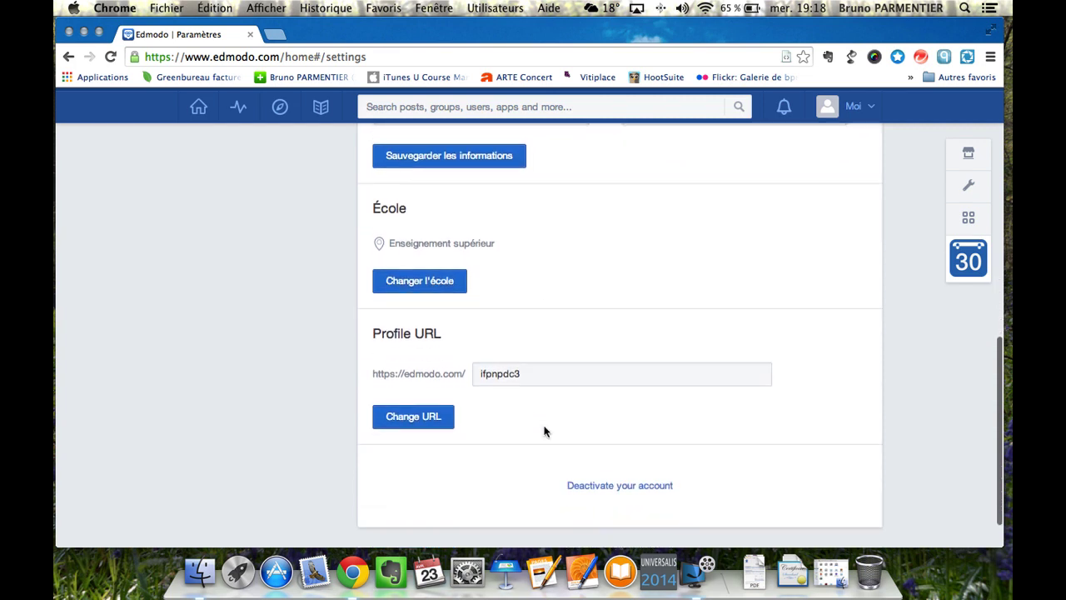
{"action": "scroll", "coordinate": [512, 434], "scroll_direction": "down", "scroll_amount": 2}
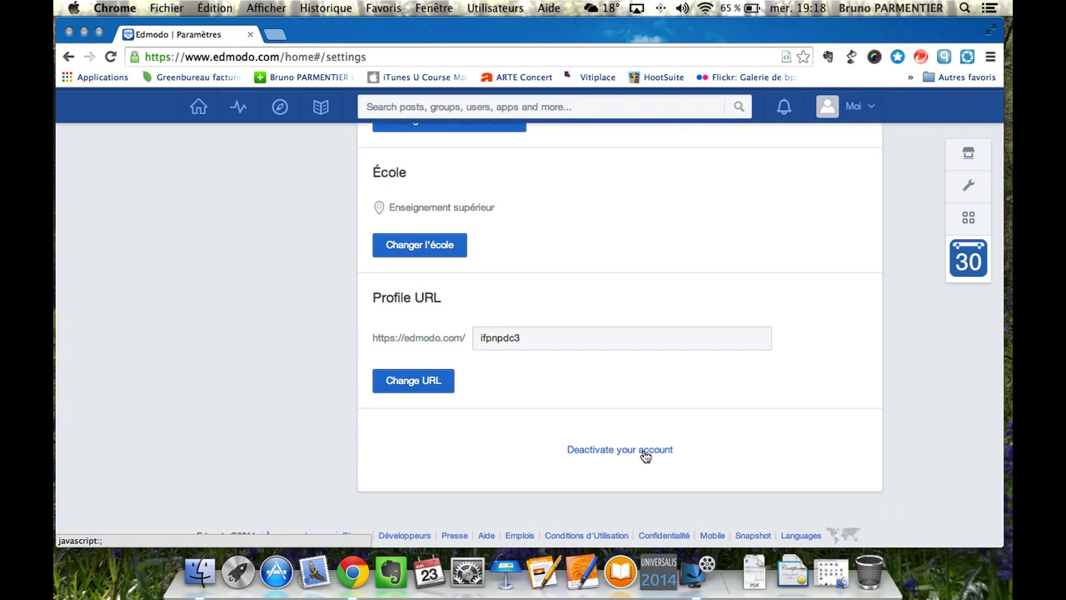
{"action": "scroll", "coordinate": [646, 456], "scroll_direction": "up", "scroll_amount": 8}
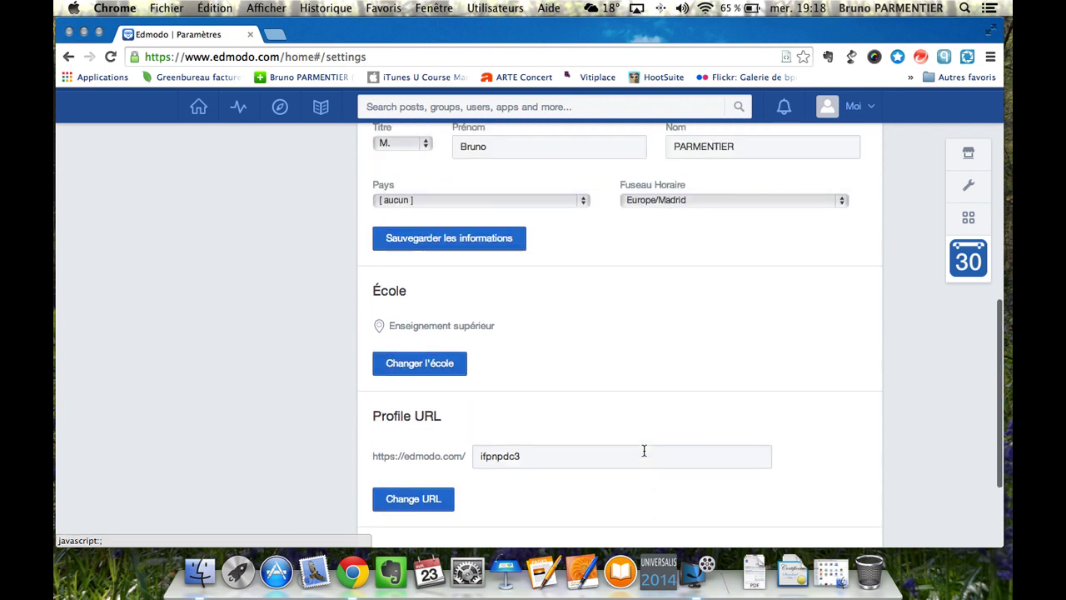
{"action": "scroll", "coordinate": [643, 451], "scroll_direction": "up", "scroll_amount": 5}
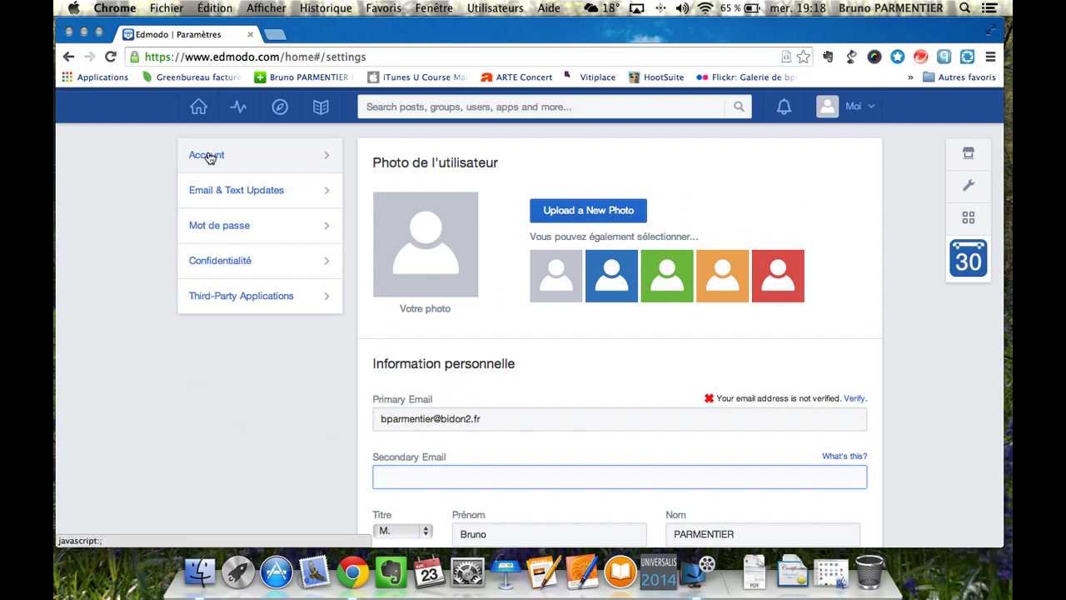
Look through the e-mail, password and privacy settings, unticking 'Show grade level on profile'.
{"action": "left_click", "coordinate": [233, 198]}
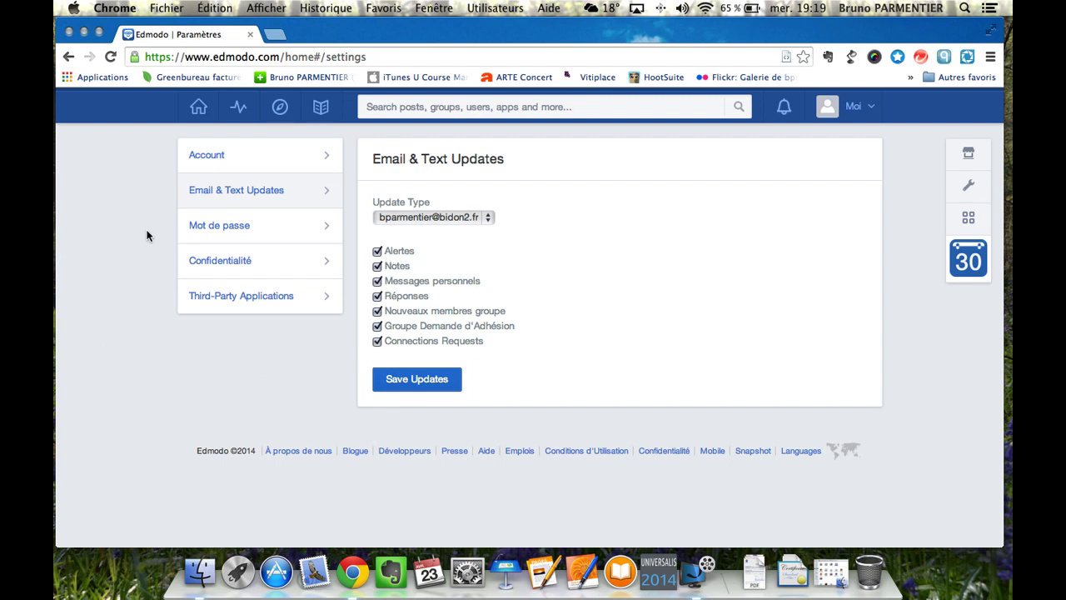
{"action": "left_click", "coordinate": [212, 231]}
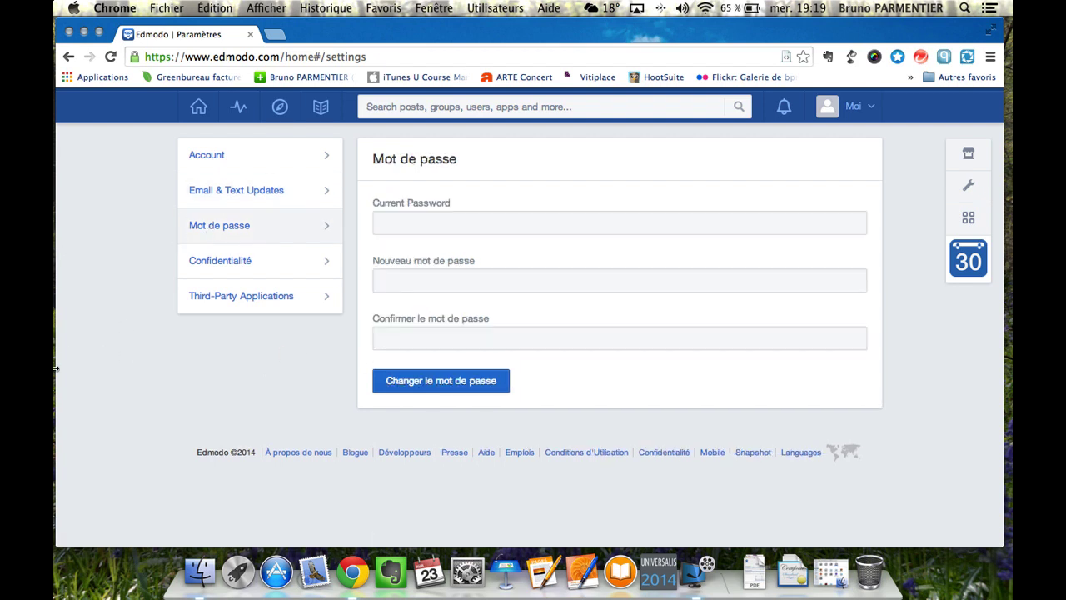
{"action": "left_click", "coordinate": [219, 263]}
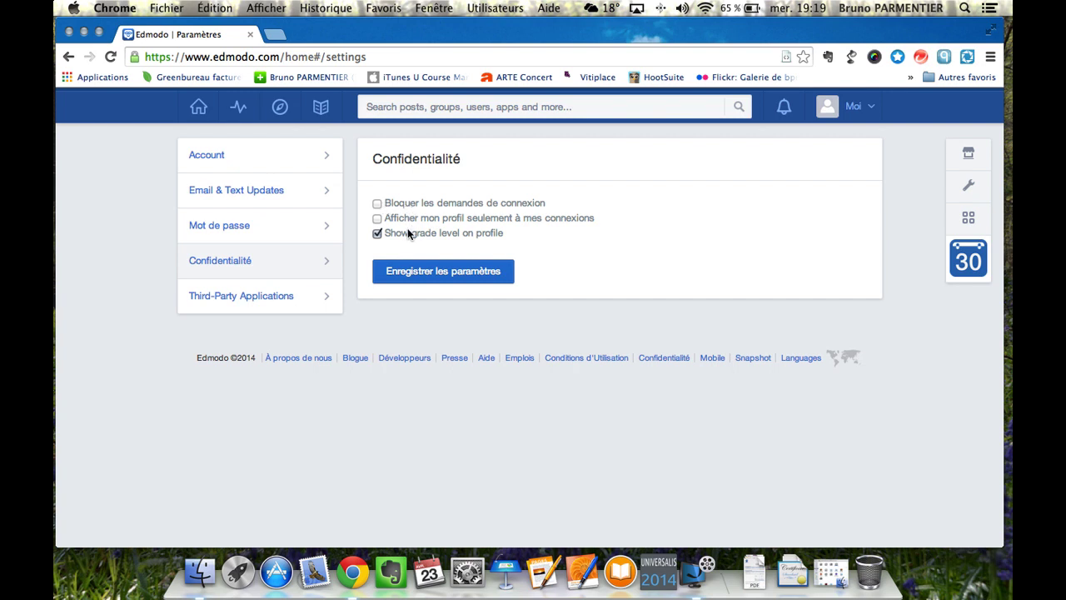
{"action": "left_click", "coordinate": [378, 234]}
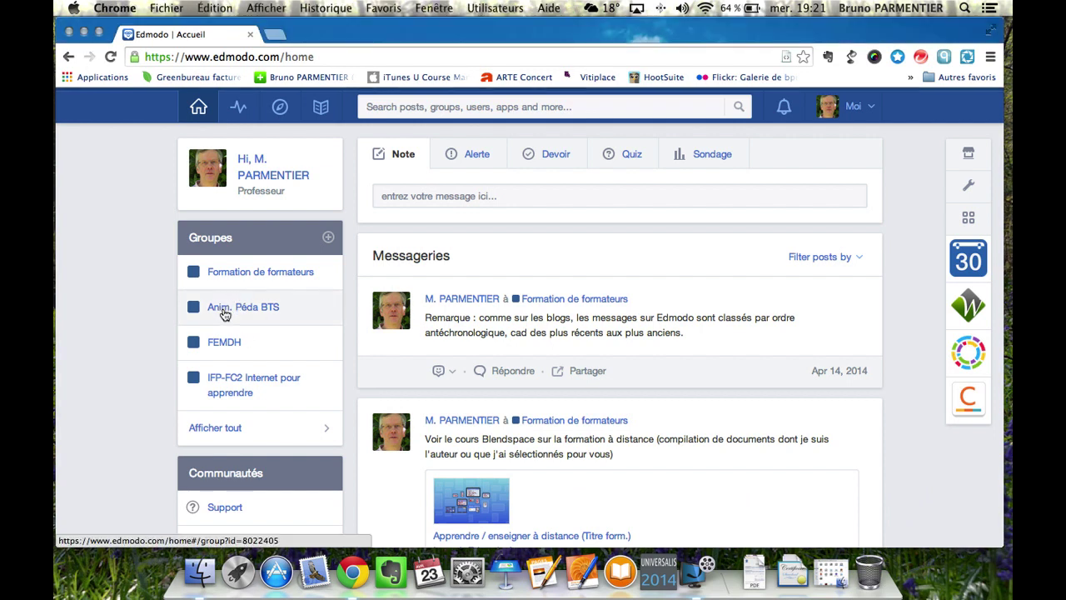
In Anim. Péda BTS members, switch the second member through Co-Professeur and Lecture Seule, then back to Professeur.
{"action": "left_click", "coordinate": [224, 314]}
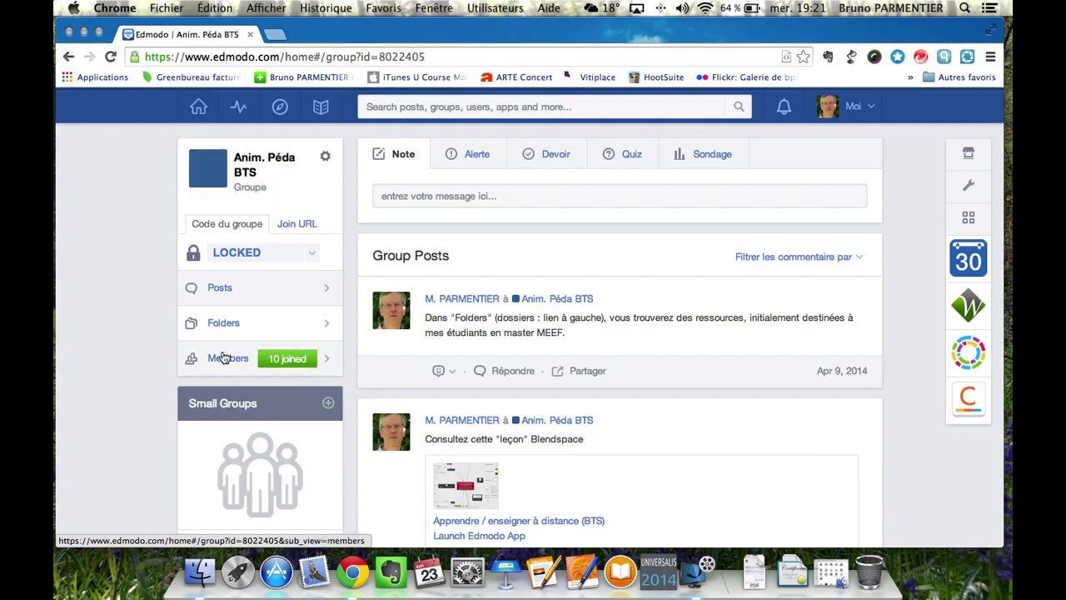
{"action": "left_click", "coordinate": [226, 359]}
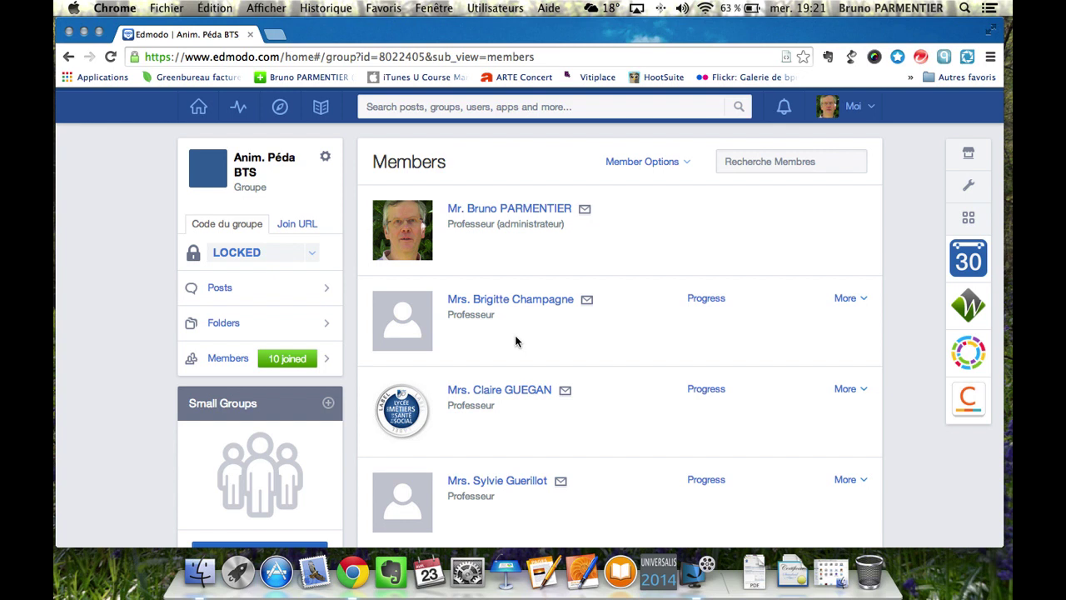
{"action": "left_click", "coordinate": [864, 301]}
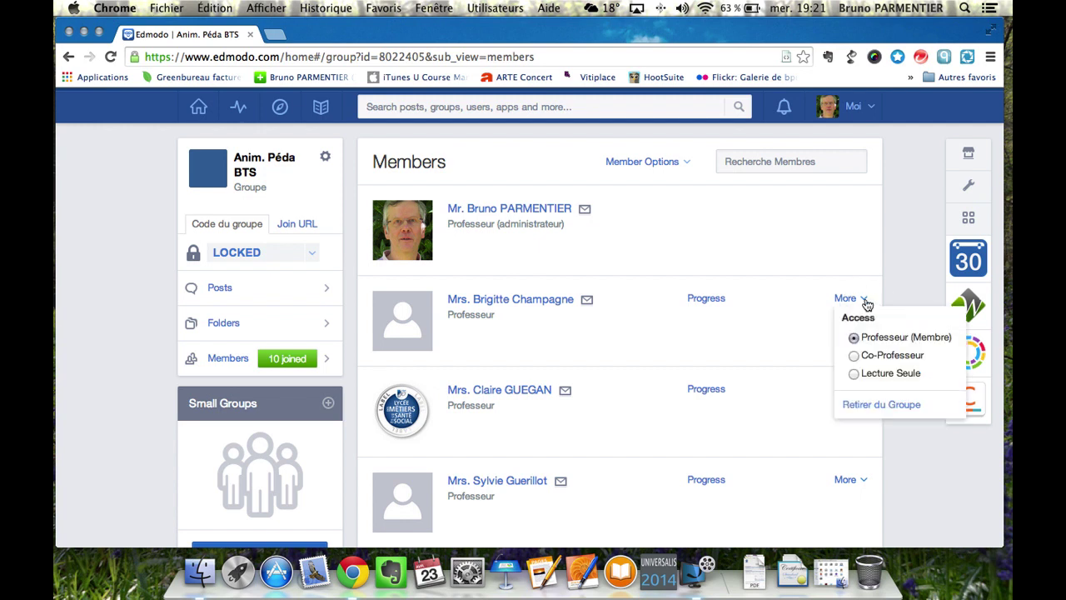
{"action": "left_click", "coordinate": [855, 356]}
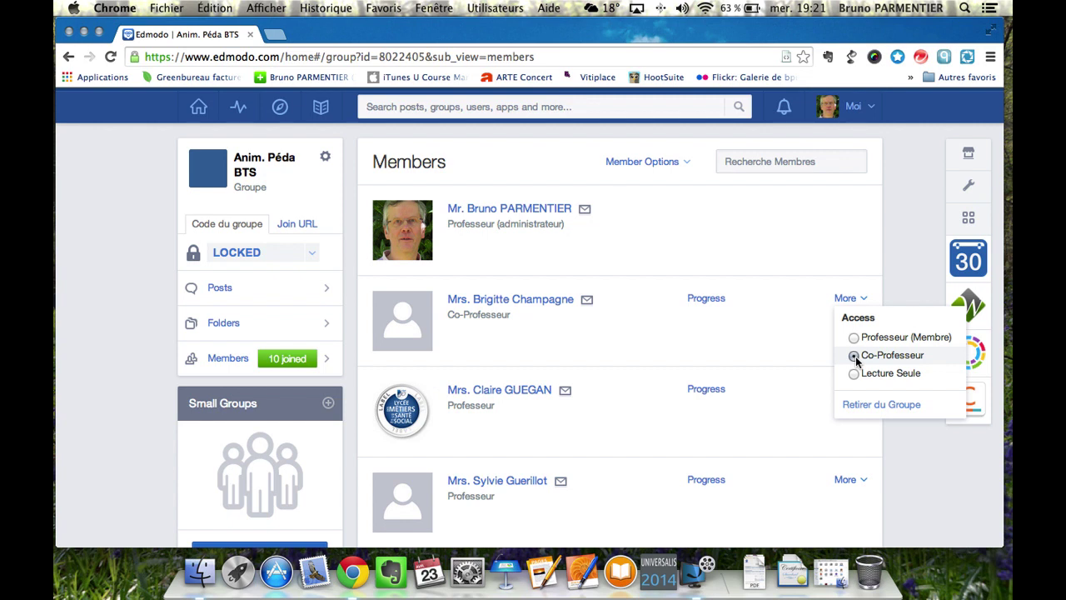
{"action": "left_click", "coordinate": [854, 374]}
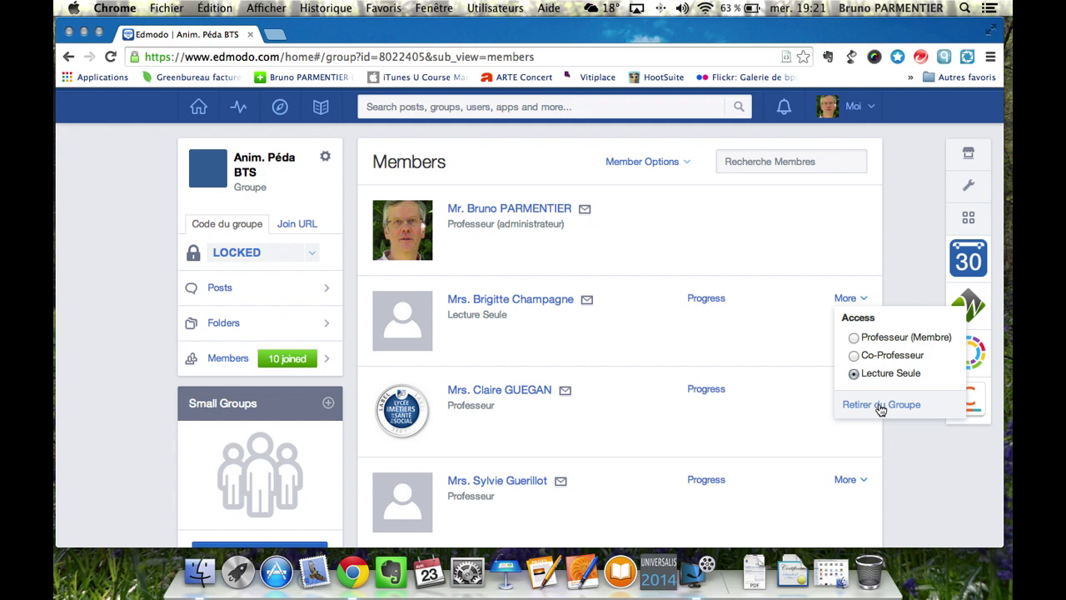
{"action": "left_click", "coordinate": [853, 338]}
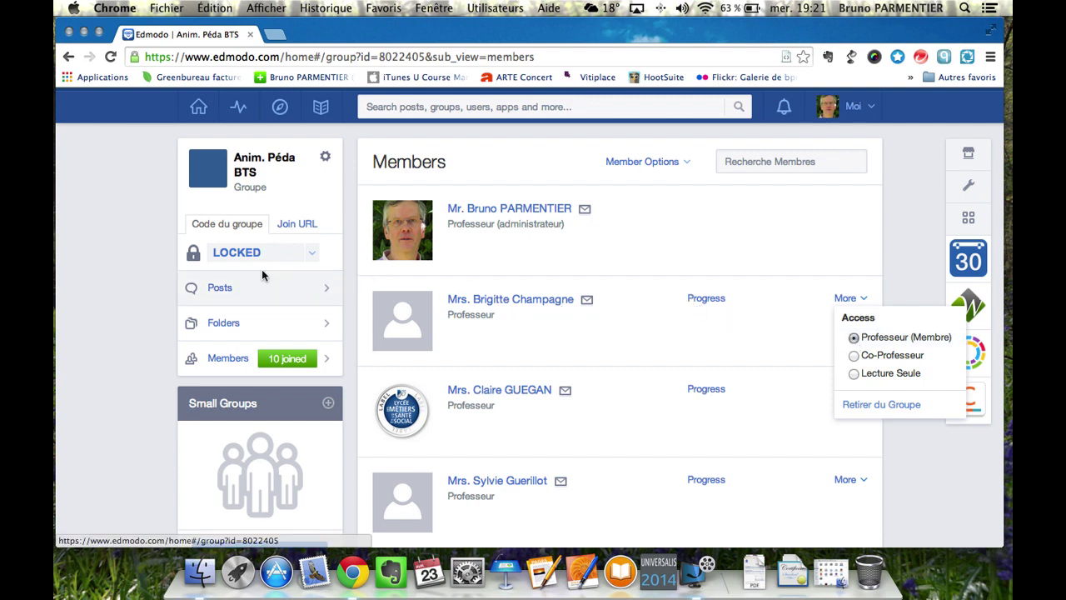
Unlock the Anim. Péda BTS group code, then lock it again.
{"action": "left_click", "coordinate": [135, 250]}
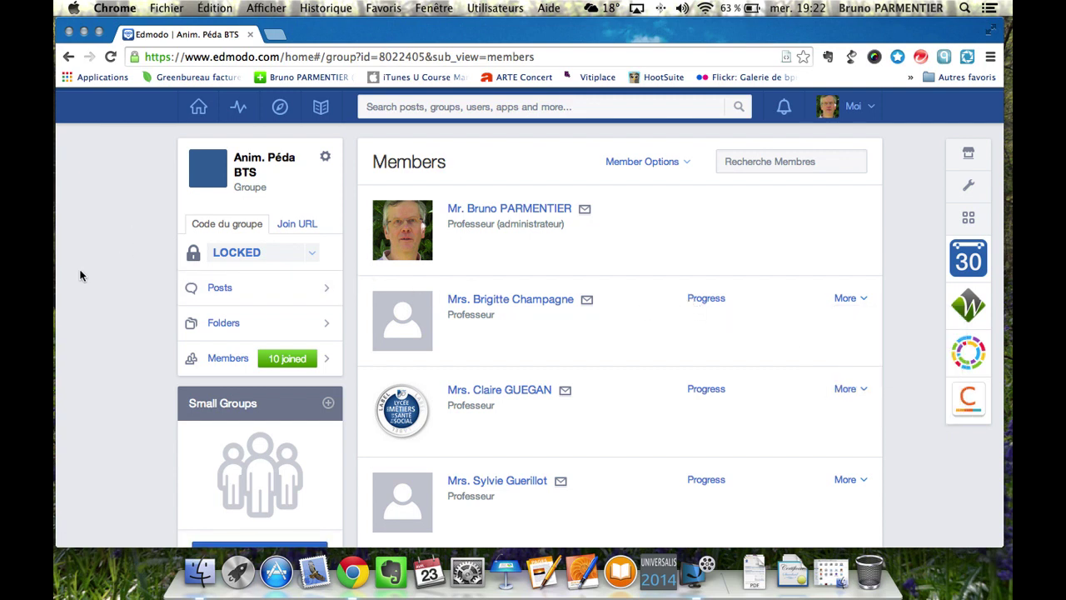
{"action": "left_click", "coordinate": [192, 256]}
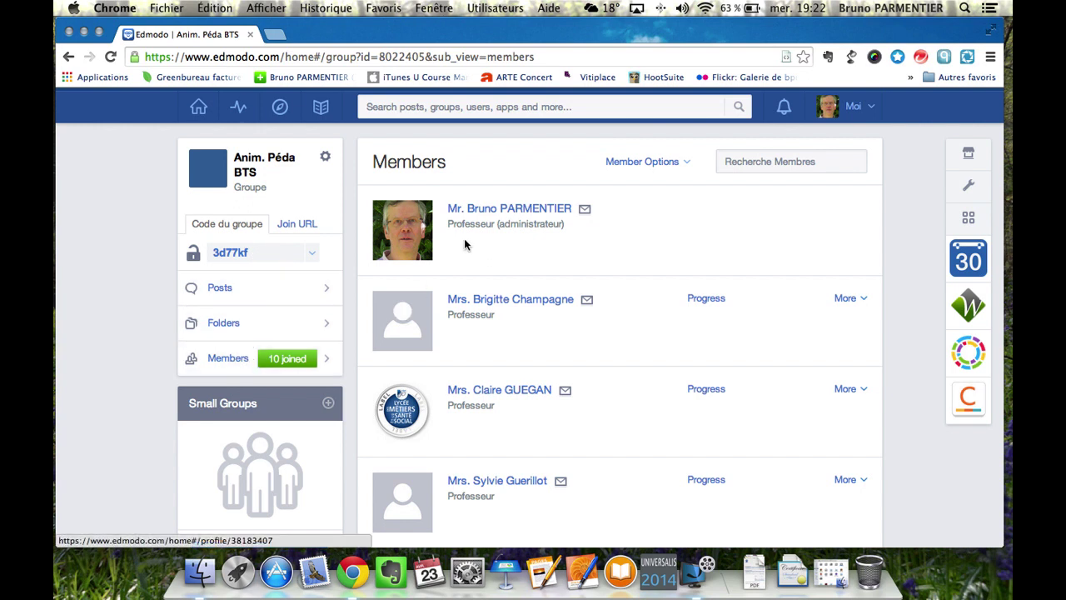
{"action": "left_click", "coordinate": [192, 258]}
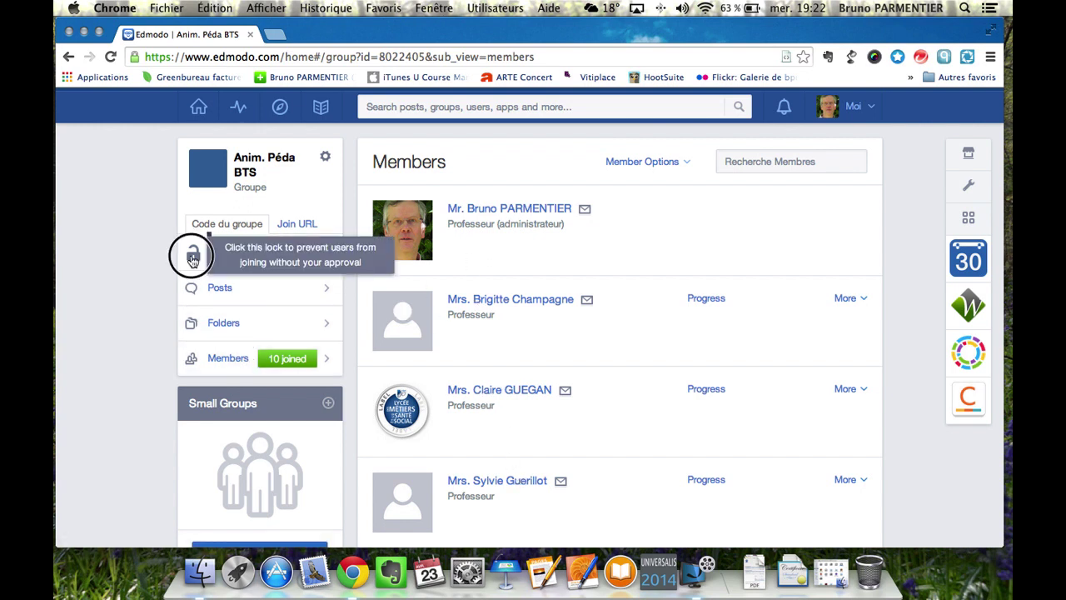